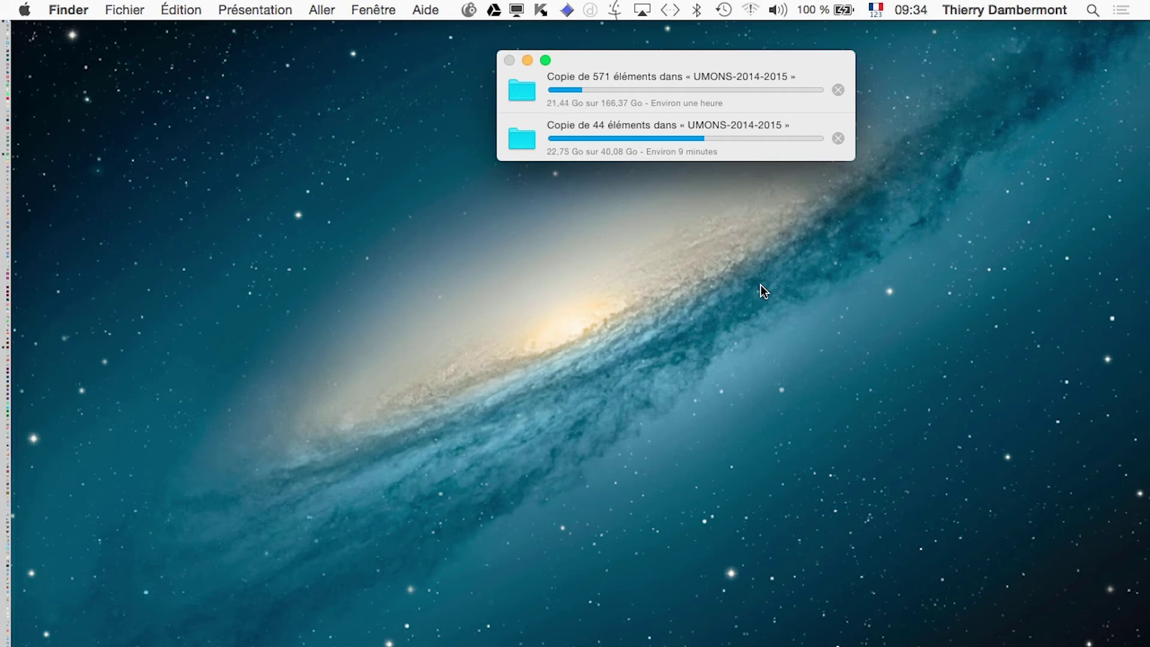
Step: Create a new untitled Illustrator document and hide the transparency checkerboard
{"action": "key", "text": "super+Tab"}
{"action": "key", "text": "super+Tab"}
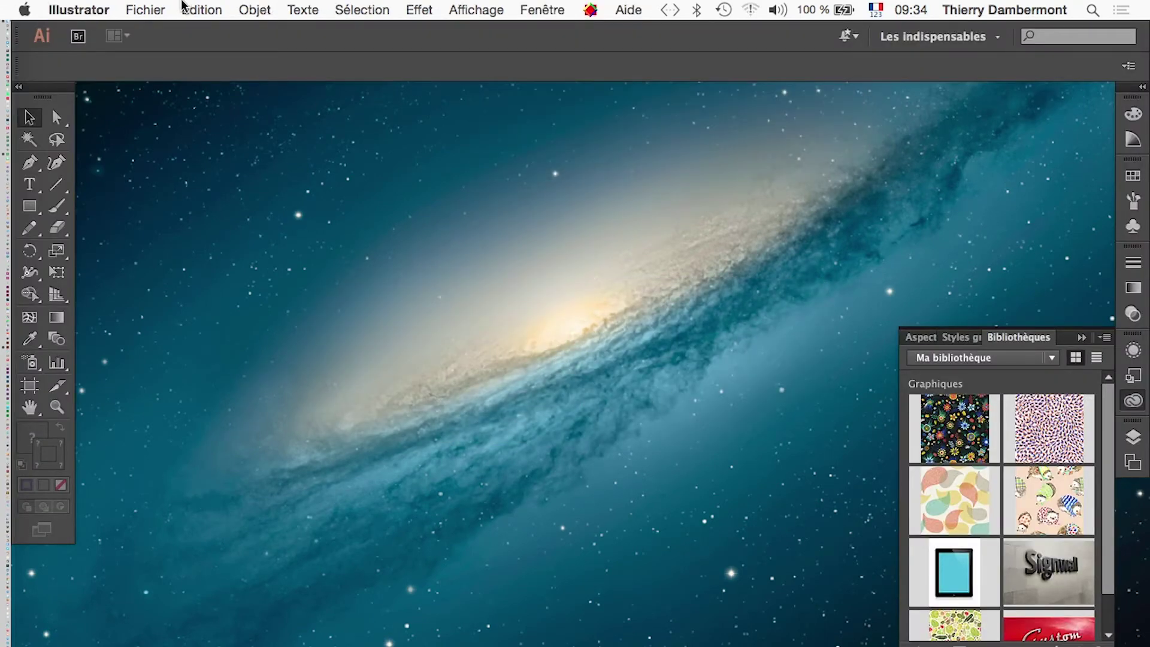
{"action": "left_click", "coordinate": [145, 10]}
{"action": "left_click", "coordinate": [156, 31]}
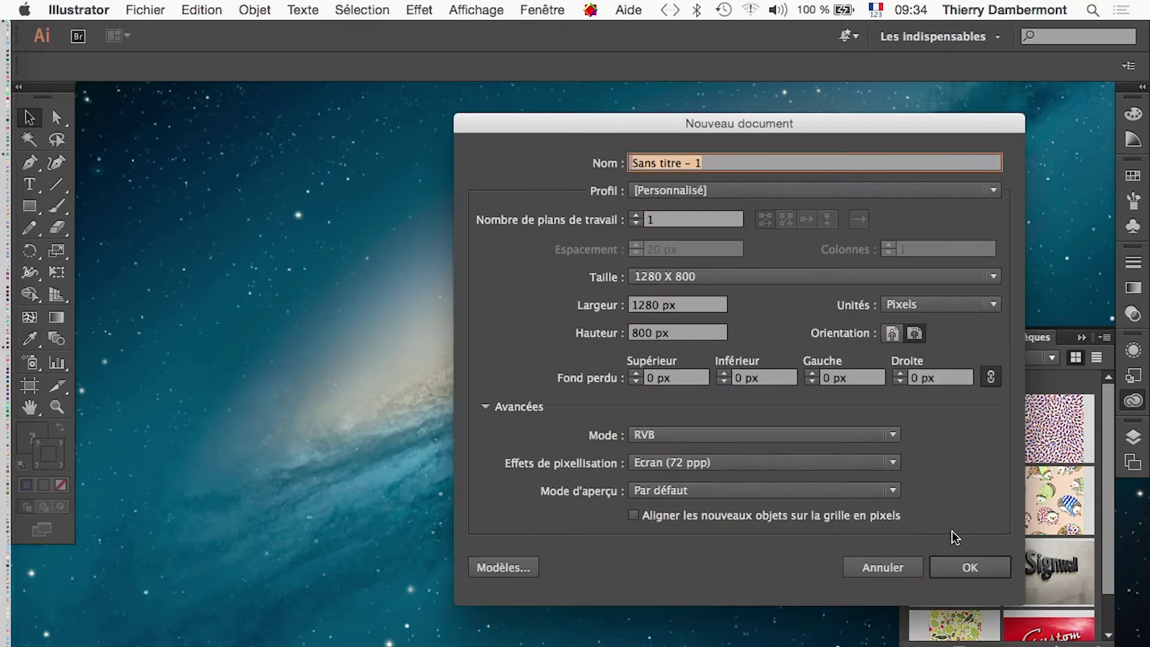
{"action": "left_click", "coordinate": [958, 566]}
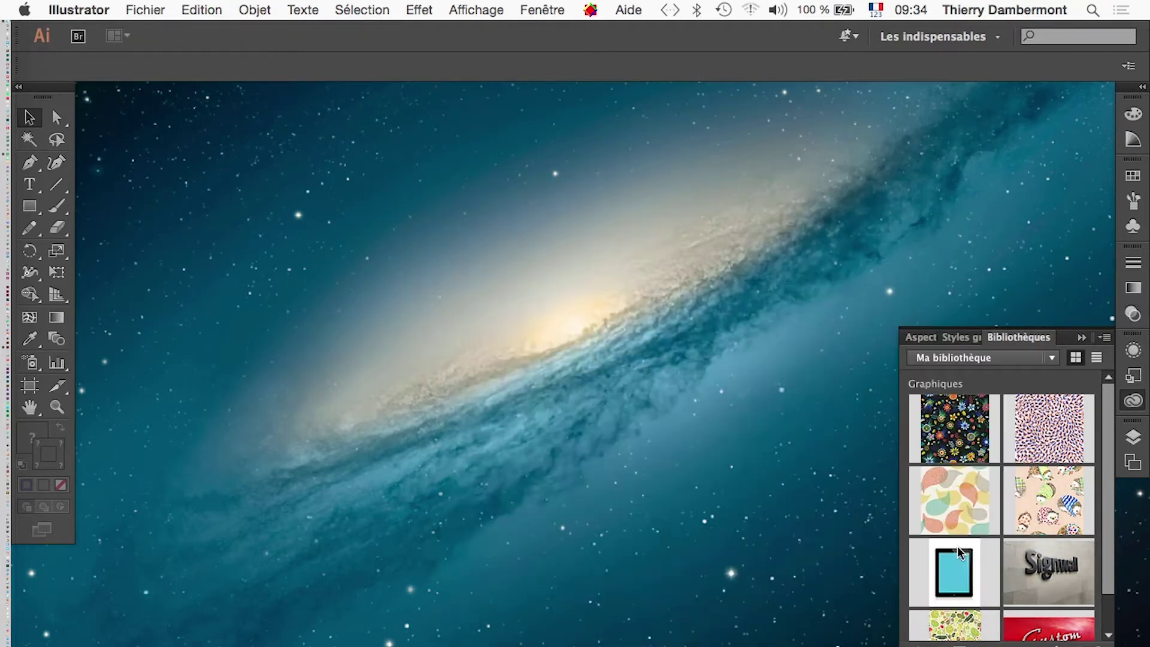
{"action": "left_click", "coordinate": [476, 10]}
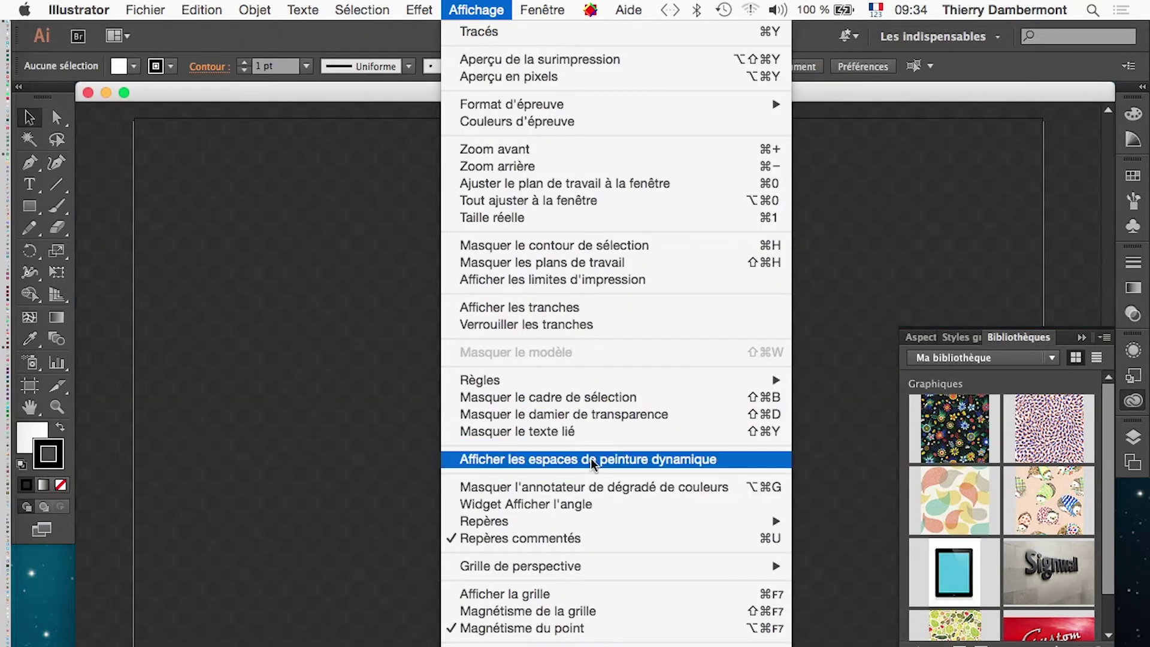
{"action": "left_click", "coordinate": [593, 415]}
Step: Draw a black, stroke-free rectangle in the upper left and rotate it about 32 degrees
{"action": "left_click", "coordinate": [36, 209]}
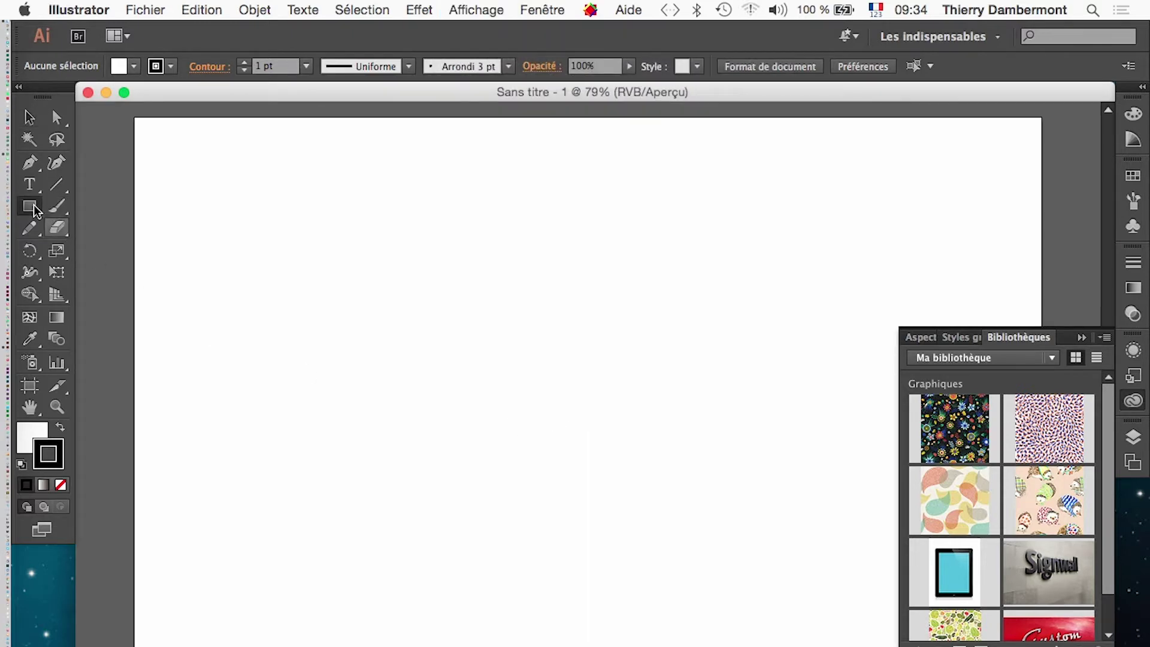
{"action": "left_click_drag", "start_coordinate": [174, 255], "coordinate": [428, 402]}
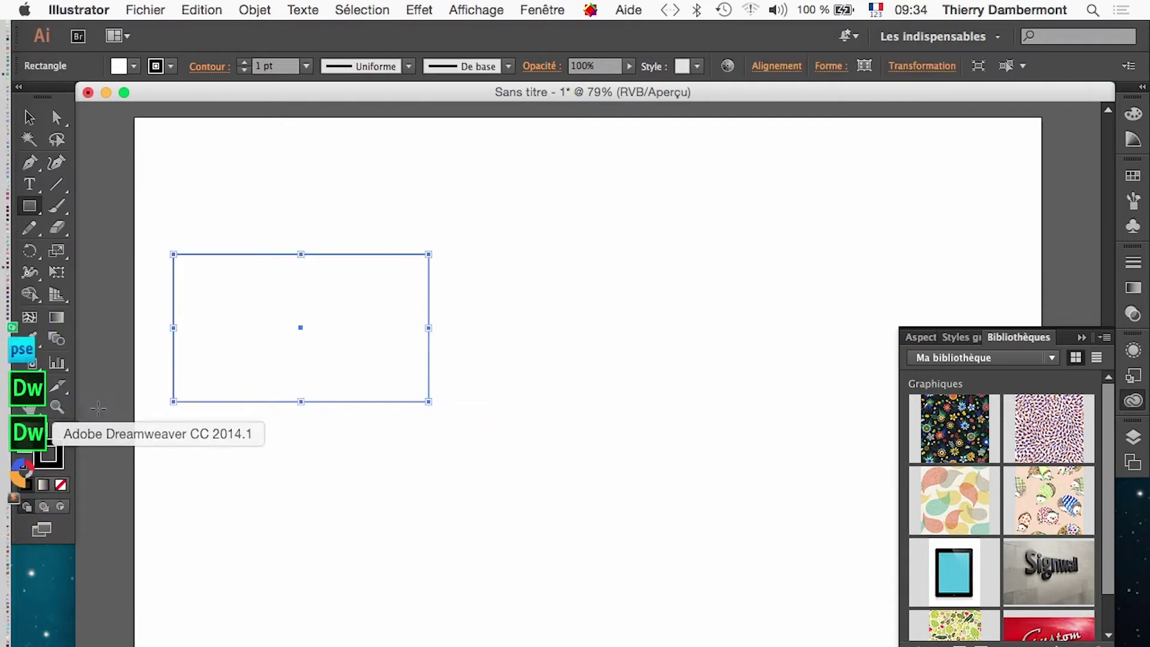
{"action": "left_click", "coordinate": [60, 427]}
{"action": "left_click", "coordinate": [61, 485]}
{"action": "left_click", "coordinate": [27, 443]}
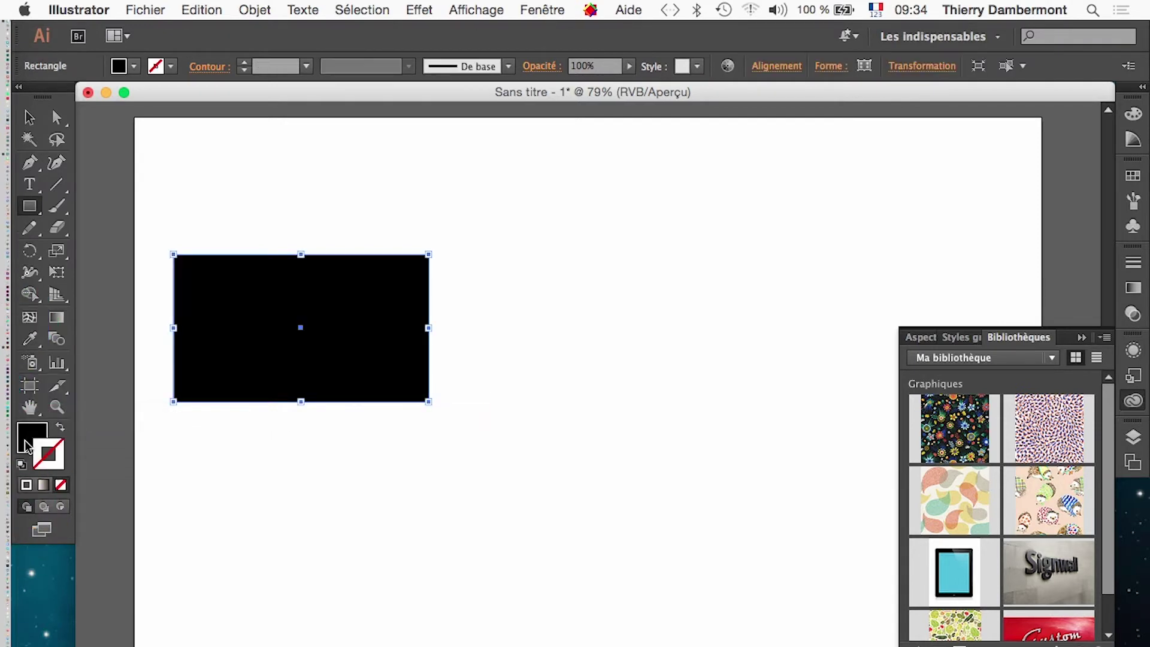
{"action": "left_click", "coordinate": [57, 271]}
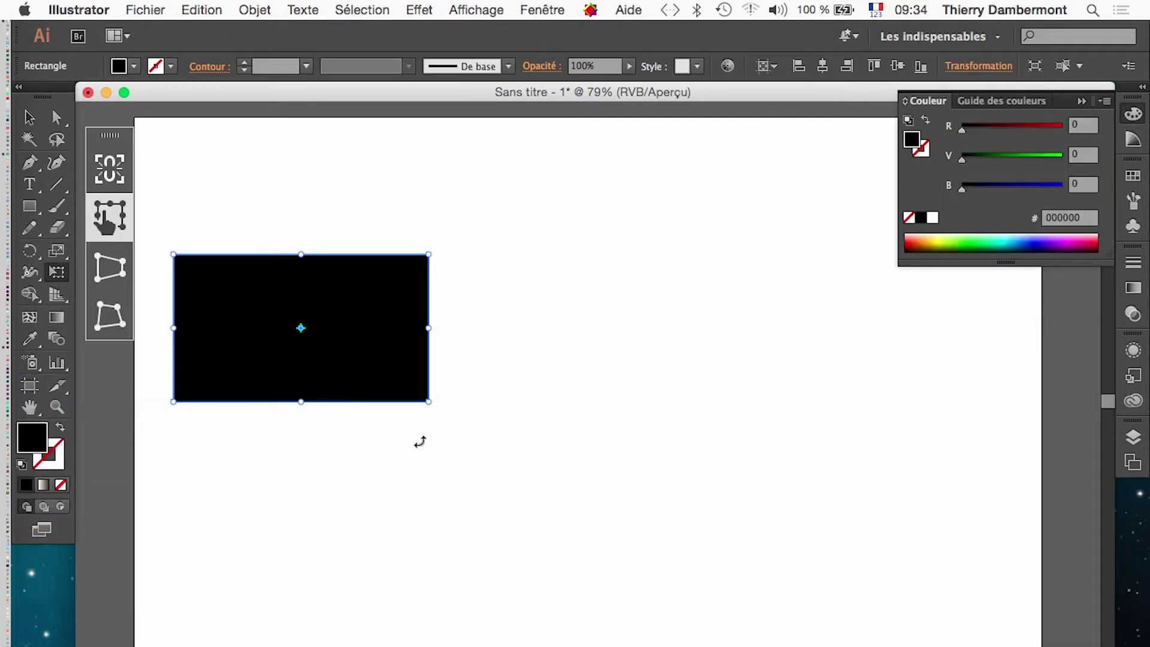
{"action": "left_click_drag", "start_coordinate": [420, 441], "coordinate": [480, 390]}
Step: Type 'Dartagos', scale it up, and move it over the rectangle's right side
{"action": "key", "text": "t"}
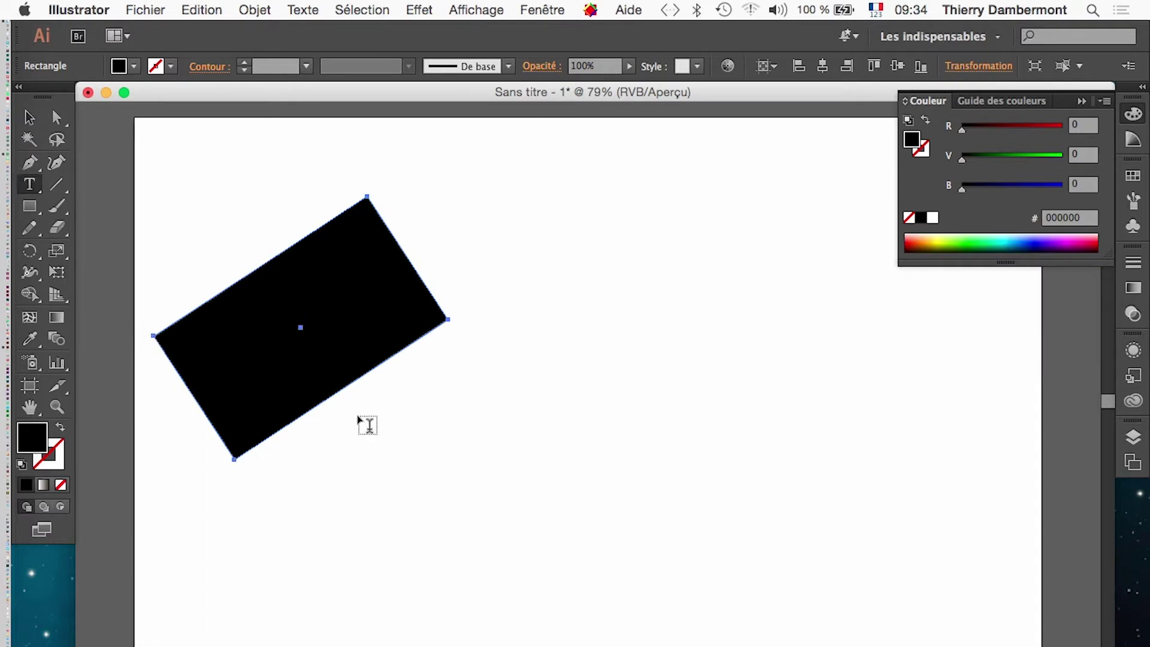
{"action": "left_click", "coordinate": [430, 370]}
{"action": "type", "text": "Dartagos"}
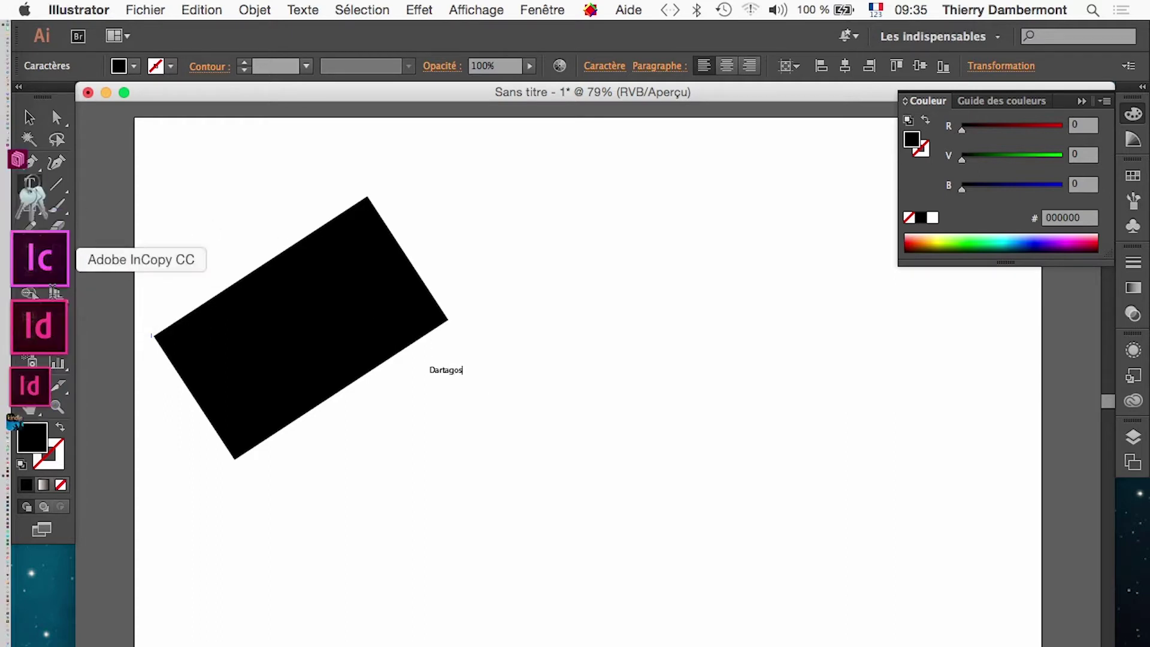
{"action": "left_click", "coordinate": [57, 272]}
{"action": "left_click_drag", "start_coordinate": [464, 381], "coordinate": [891, 561]}
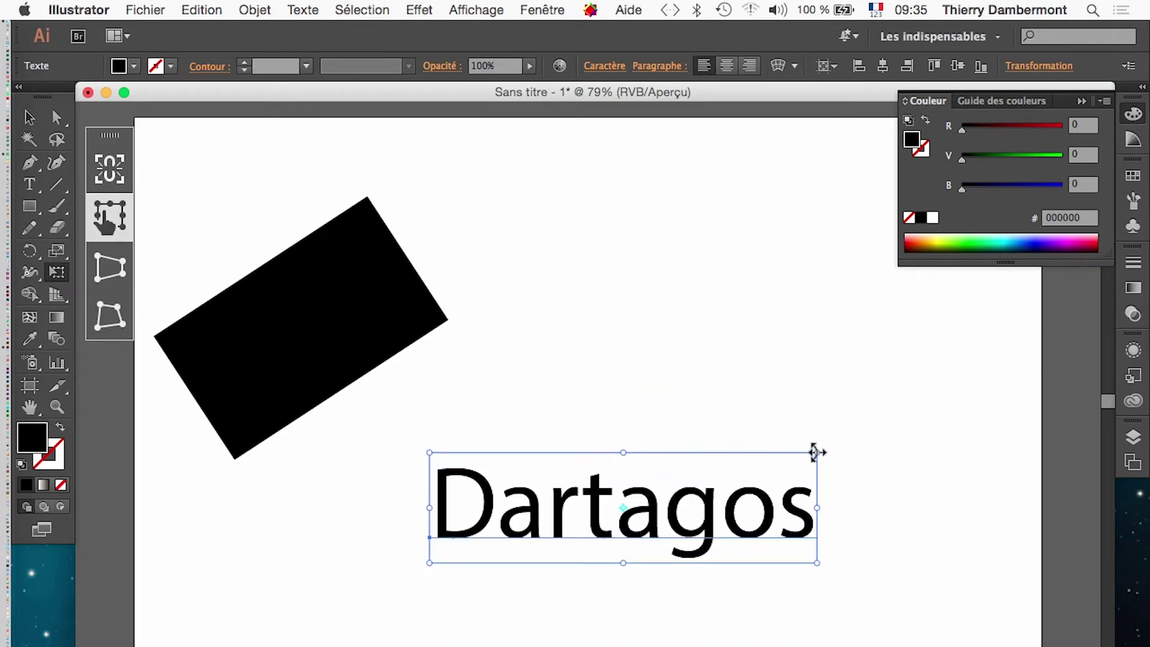
{"action": "left_click_drag", "start_coordinate": [815, 452], "coordinate": [1001, 398]}
{"action": "mouse_move", "coordinate": [693, 529]}
{"action": "left_mouse_down"}
{"action": "mouse_move", "coordinate": [619, 502]}
{"action": "mouse_move", "coordinate": [499, 398]}
{"action": "left_mouse_up"}
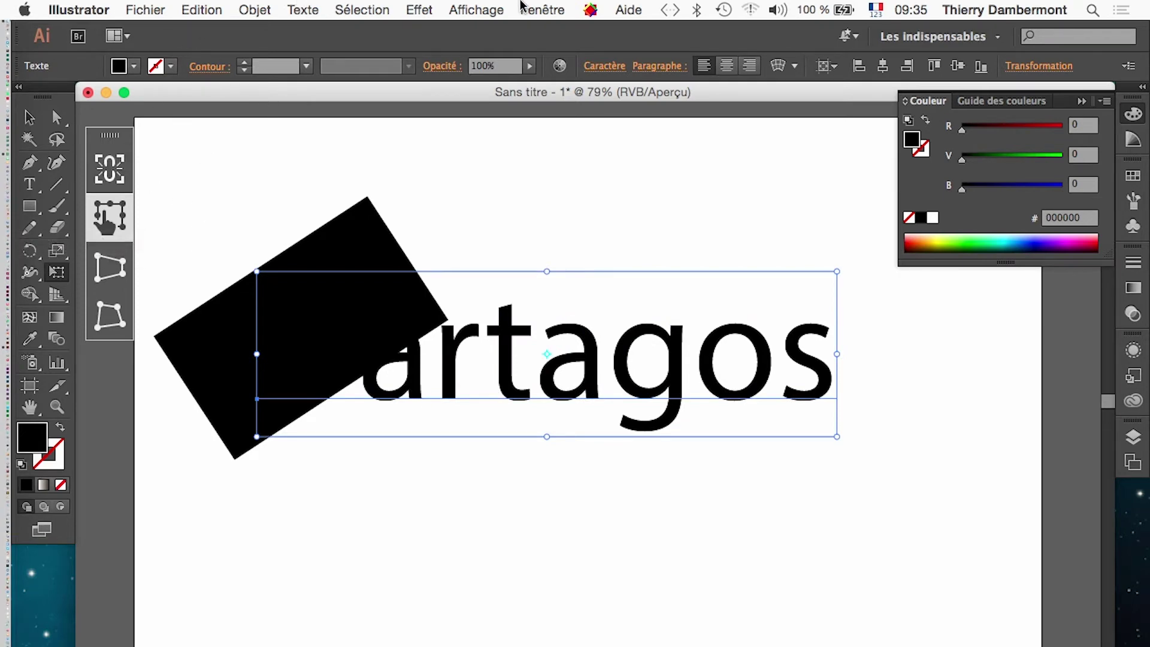
{"action": "left_click", "coordinate": [539, 10]}
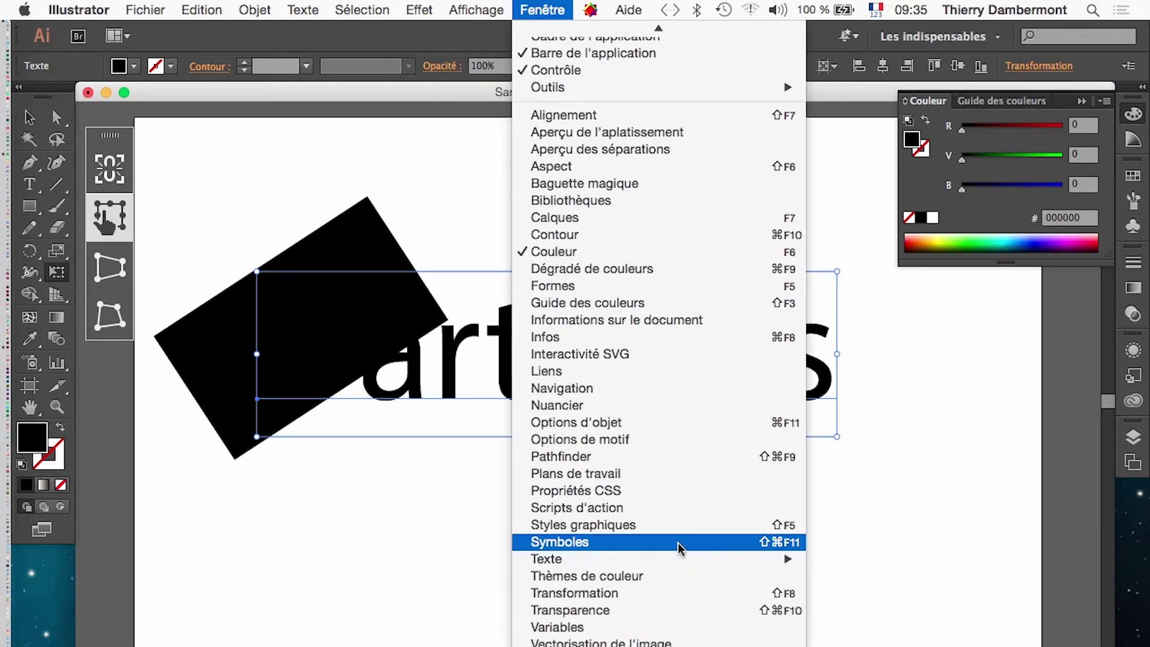
Step: Set the Dartagos kerning to Optique in the Character panel, then close the panel
{"action": "left_click", "coordinate": [854, 505]}
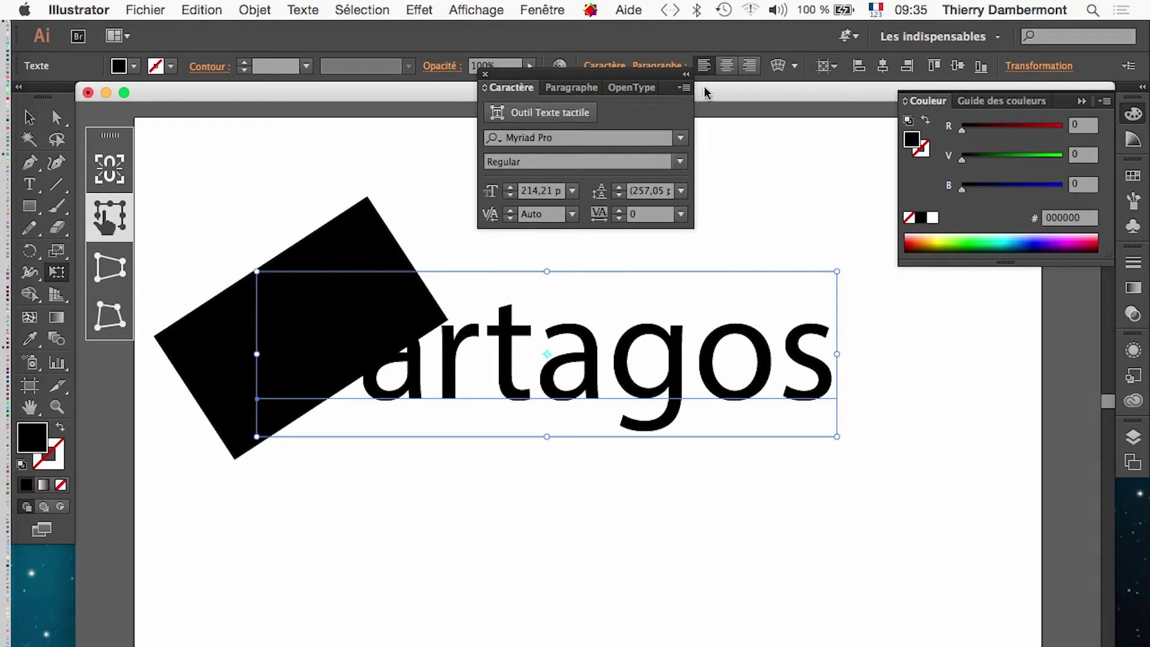
{"action": "left_click", "coordinate": [685, 87]}
{"action": "left_click", "coordinate": [718, 87]}
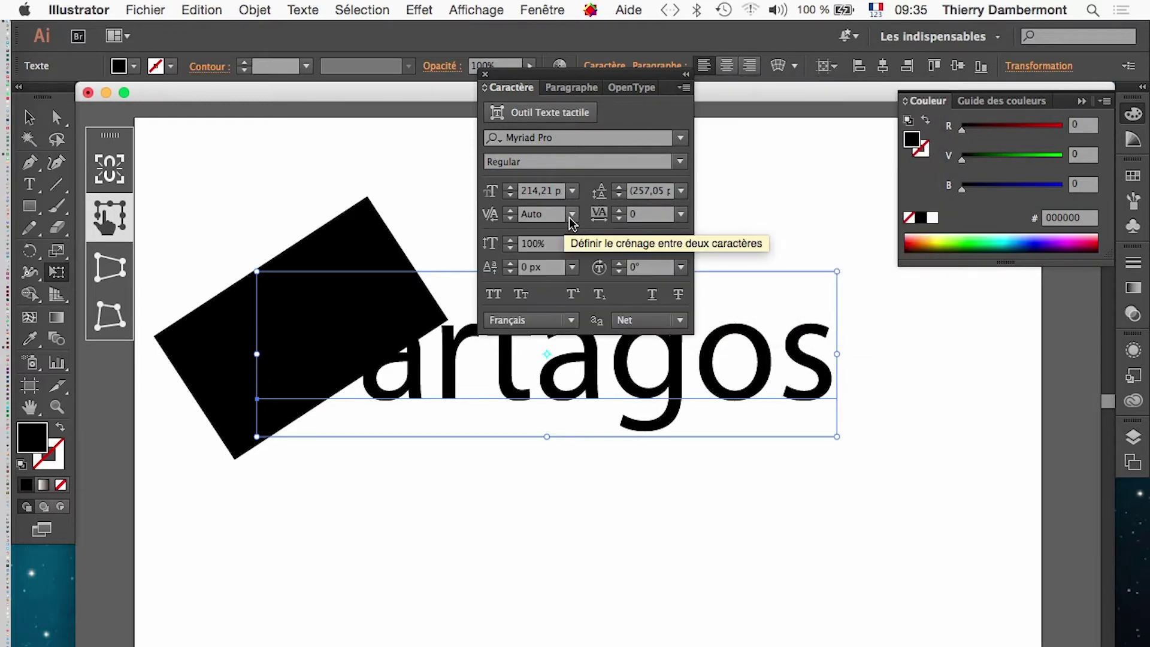
{"action": "left_click", "coordinate": [573, 214]}
{"action": "left_click", "coordinate": [591, 254]}
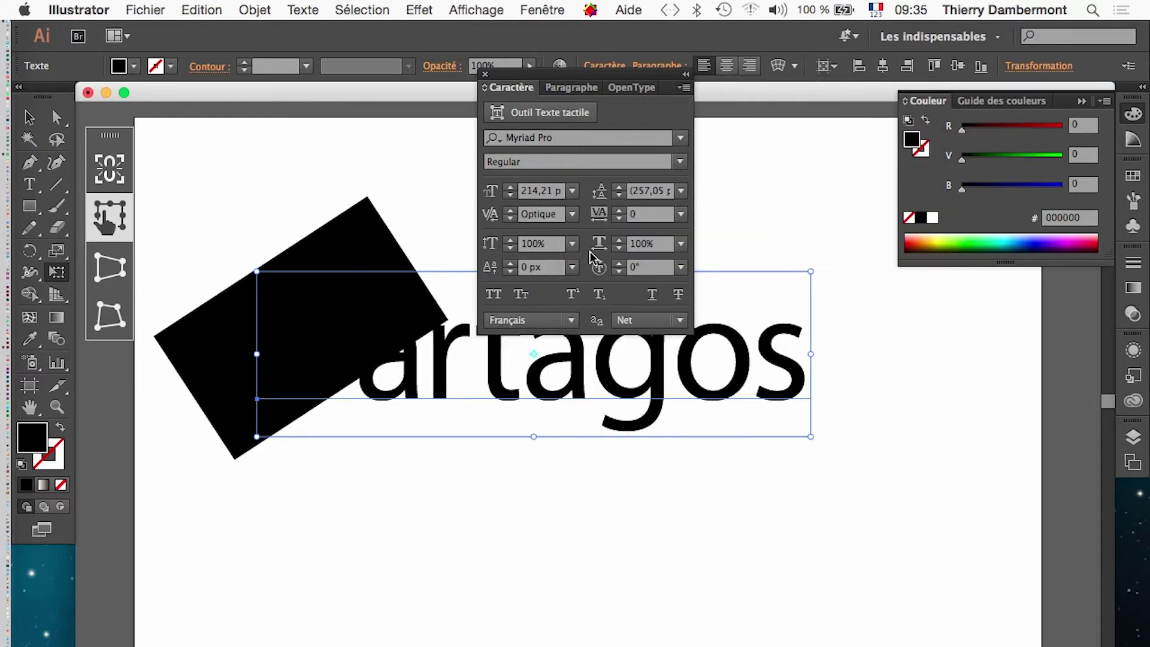
{"action": "left_click_drag", "start_coordinate": [526, 87], "coordinate": [954, 320]}
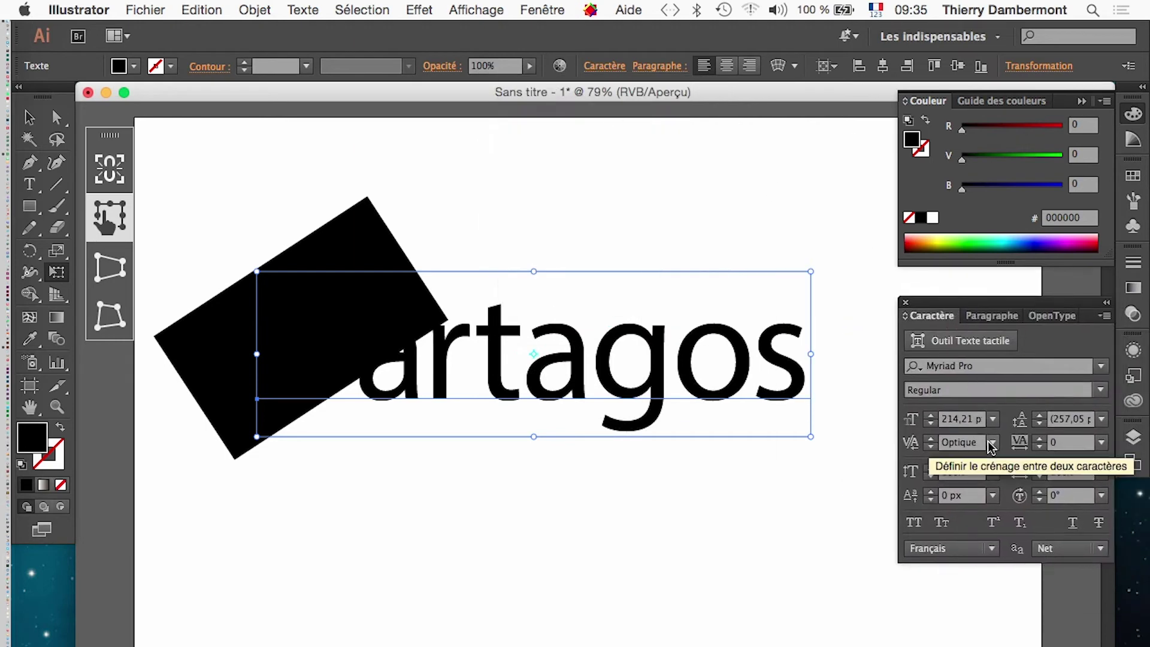
{"action": "left_click", "coordinate": [992, 442]}
{"action": "left_click", "coordinate": [943, 104]}
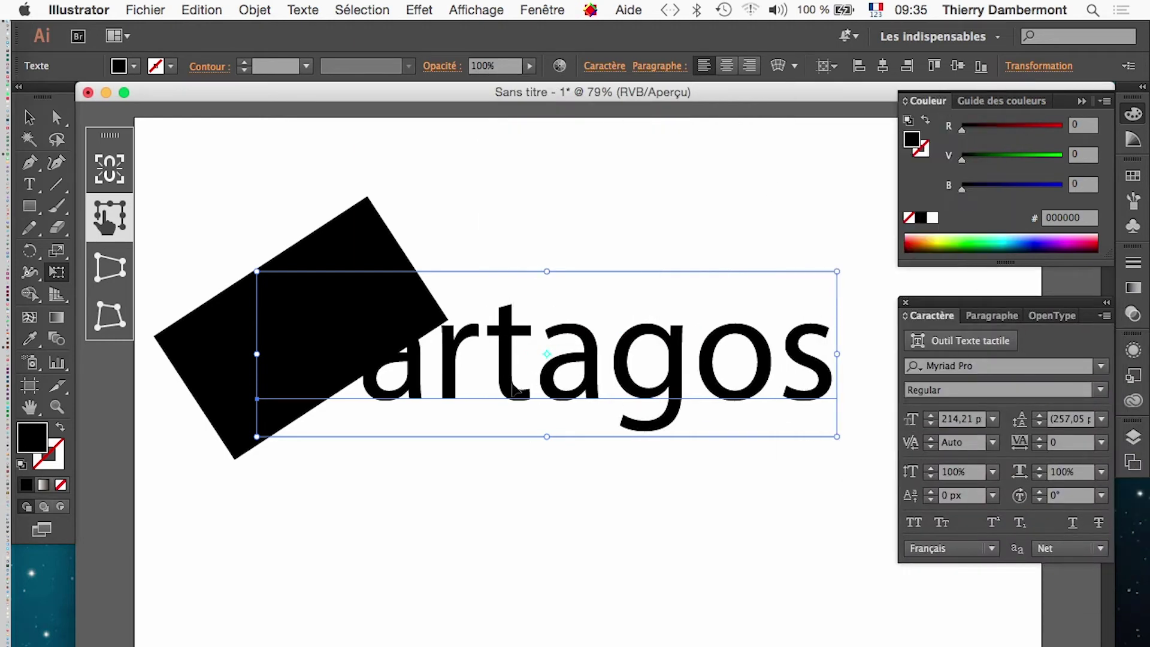
{"action": "left_click", "coordinate": [992, 442]}
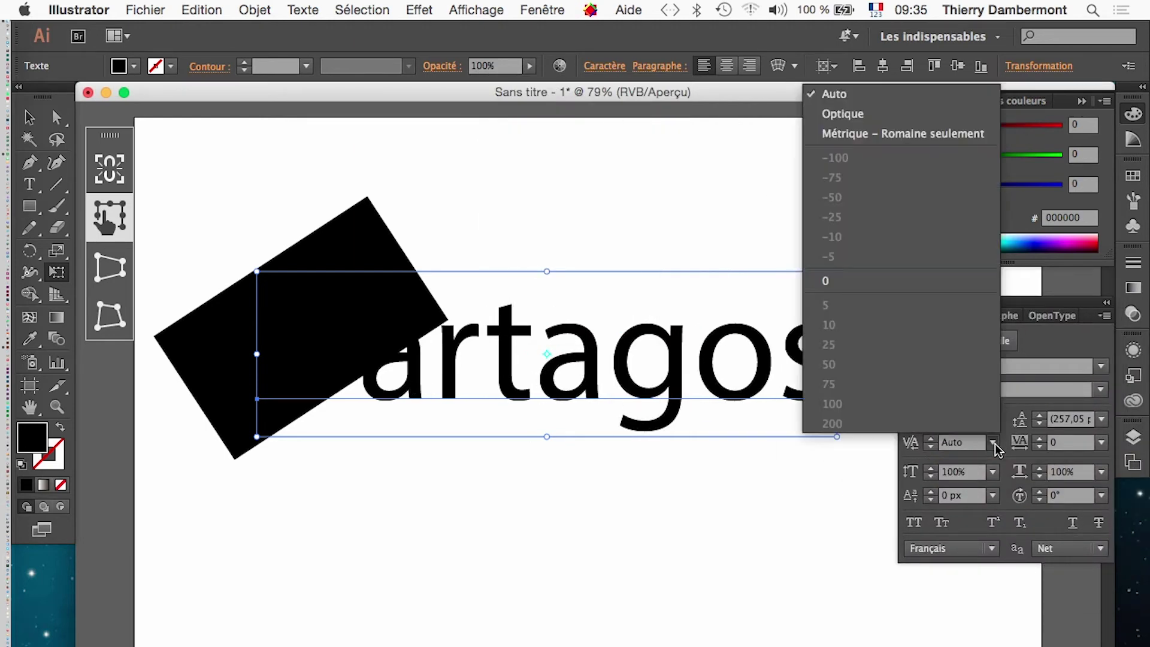
{"action": "left_click", "coordinate": [928, 115]}
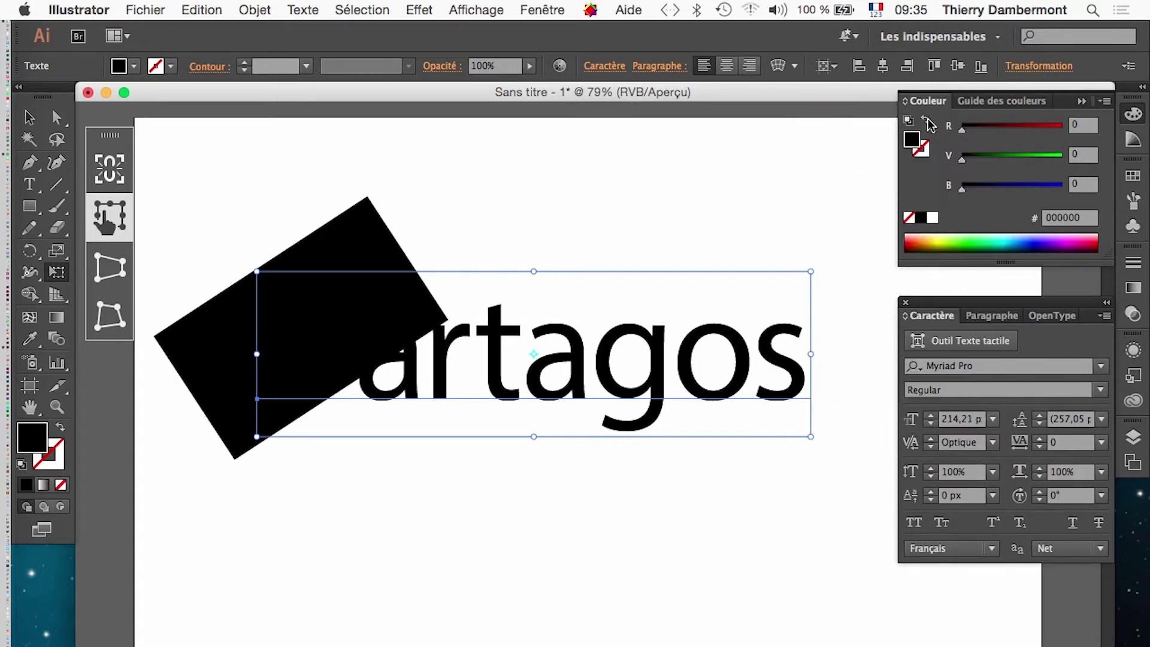
{"action": "left_click", "coordinate": [906, 301]}
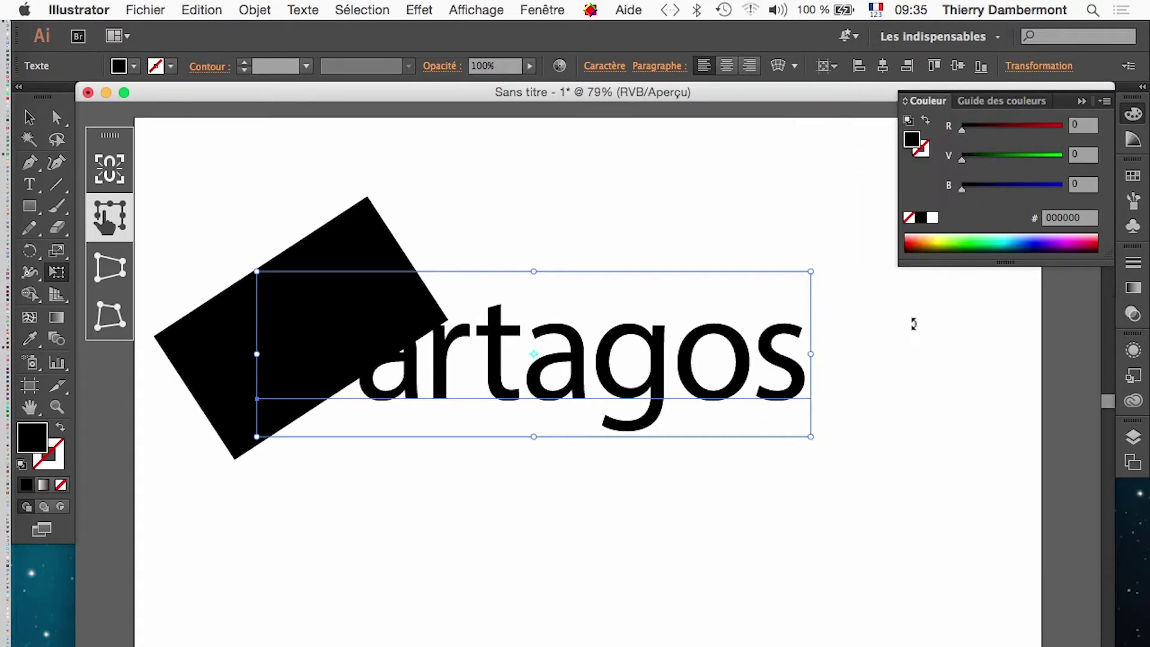
{"action": "left_click", "coordinate": [29, 117]}
Step: Nudge the Dartagos text, convert it to outlines, and make the letters compound paths
{"action": "left_click", "coordinate": [564, 162]}
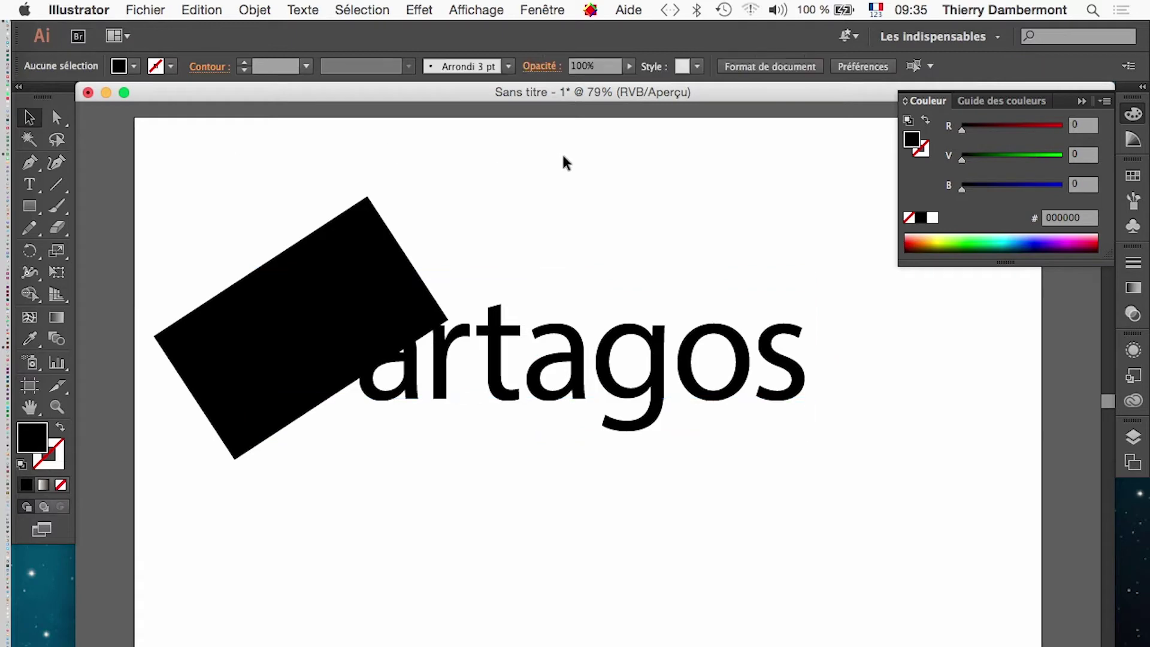
{"action": "left_click", "coordinate": [554, 401]}
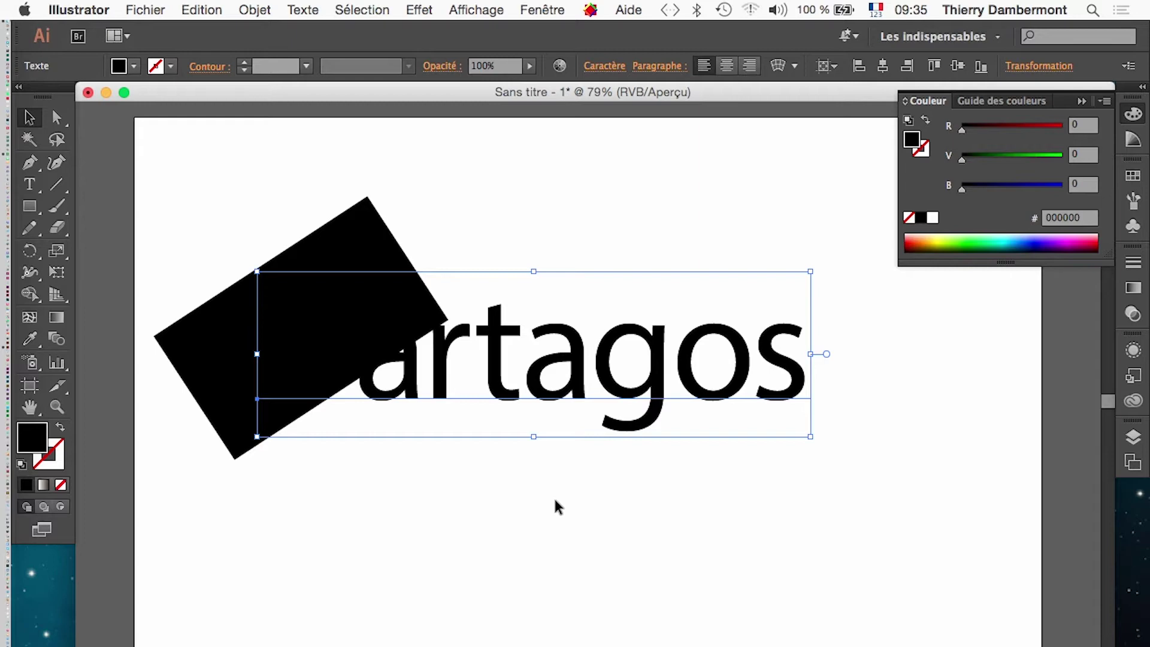
{"action": "left_click_drag", "start_coordinate": [555, 400], "coordinate": [553, 409]}
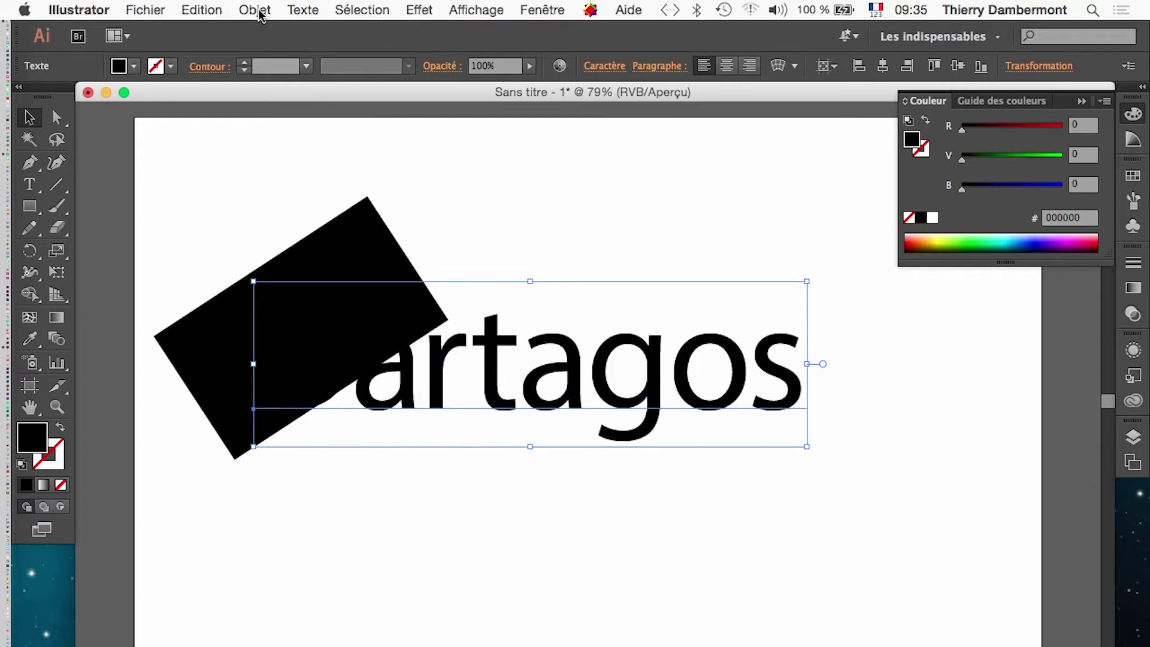
{"action": "left_click", "coordinate": [292, 7]}
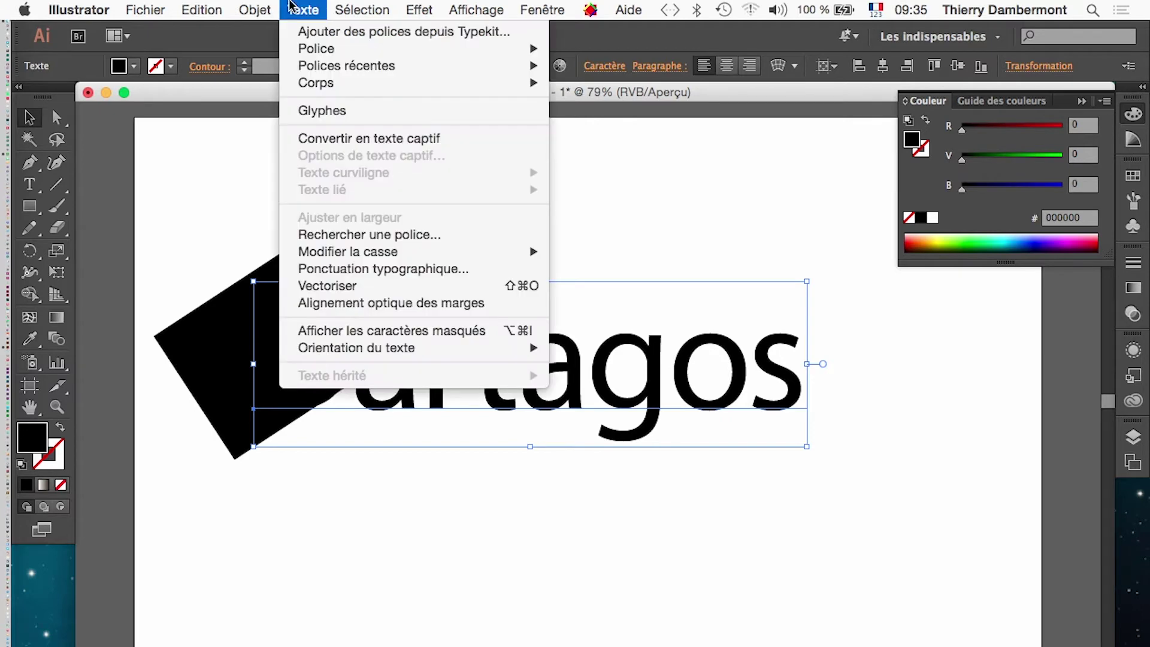
{"action": "left_click", "coordinate": [315, 289]}
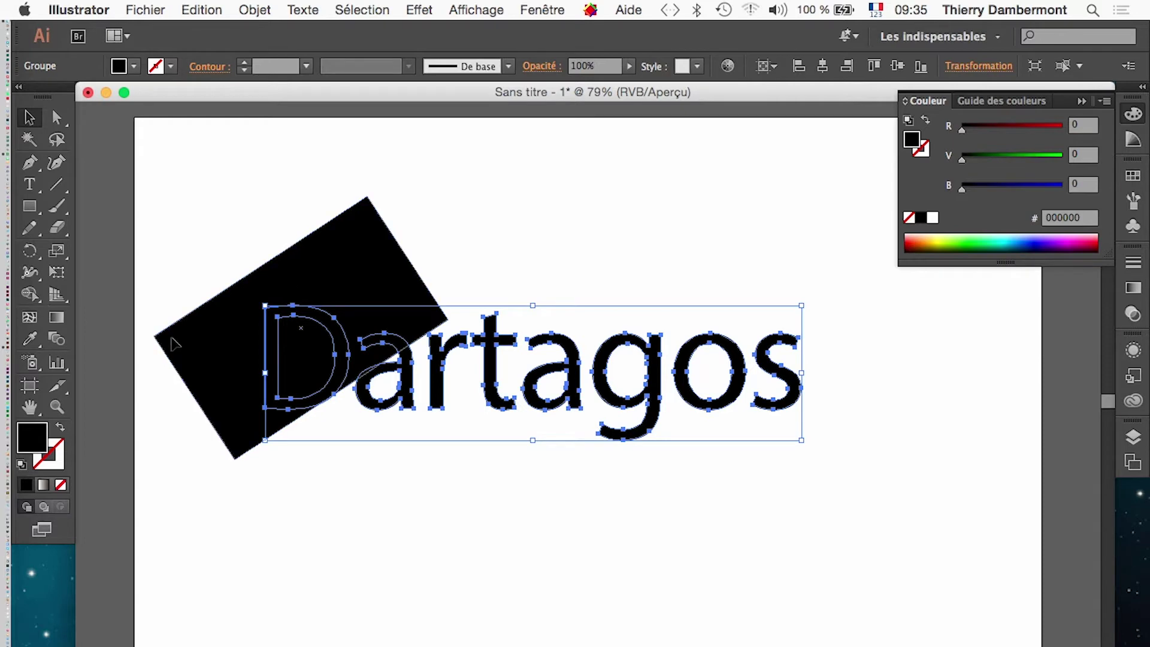
{"action": "left_click", "coordinate": [256, 10]}
{"action": "mouse_move", "coordinate": [300, 546]}
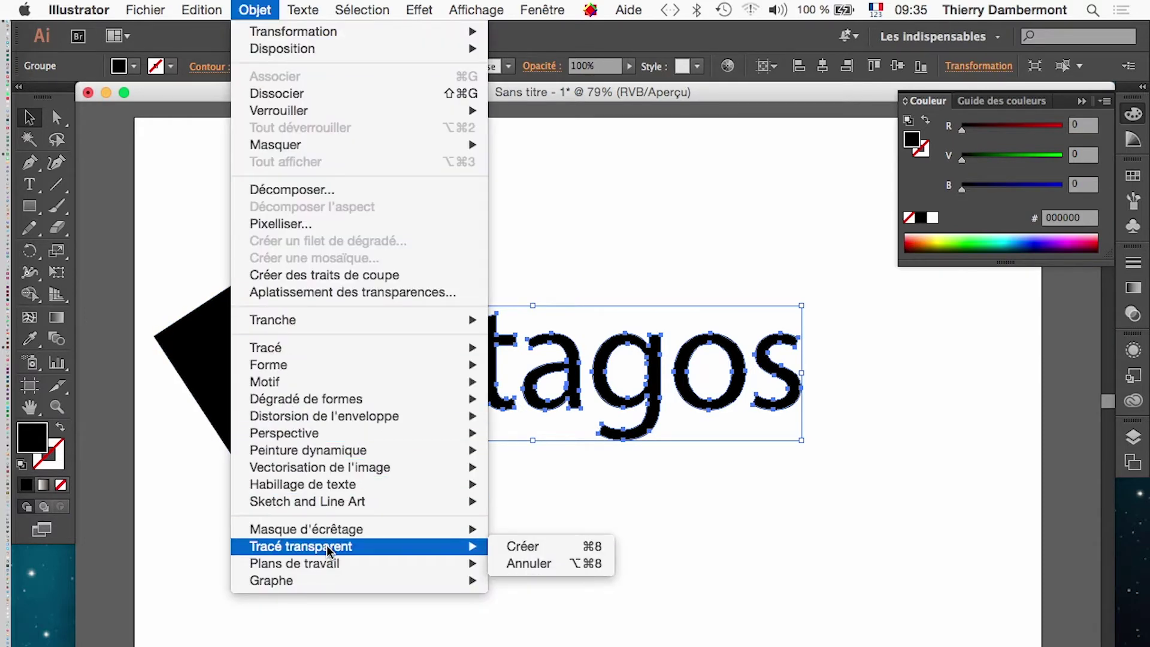
{"action": "left_click", "coordinate": [526, 545]}
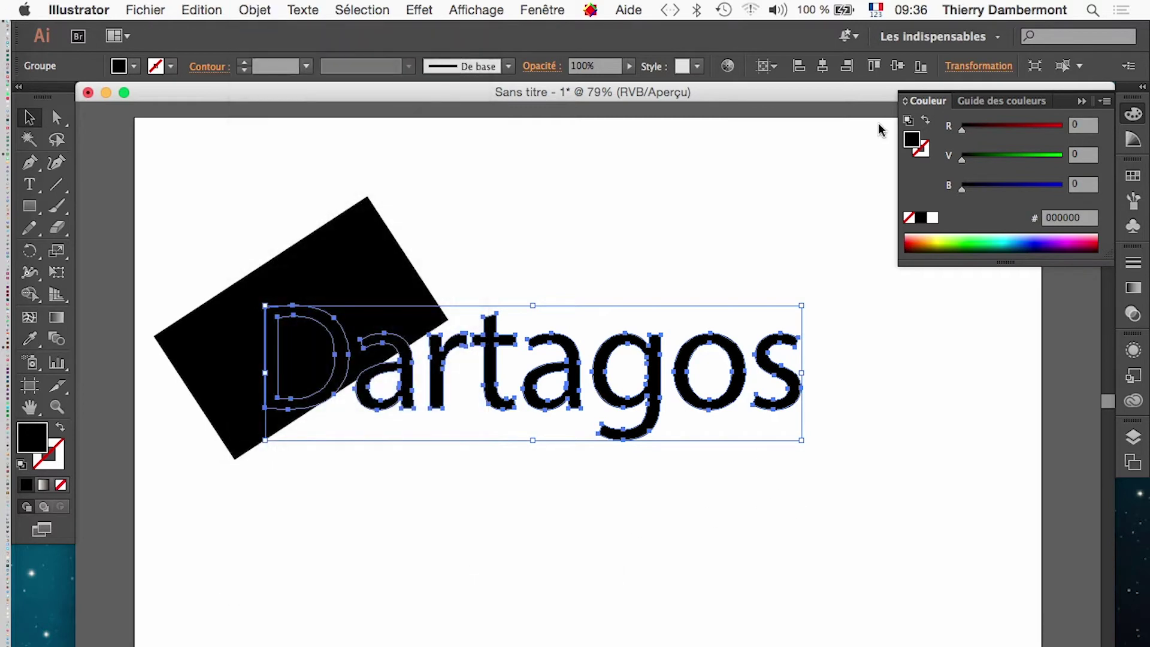
Step: Float the Layers panel and set its row size to a custom 60 pixels
{"action": "left_click", "coordinate": [562, 8]}
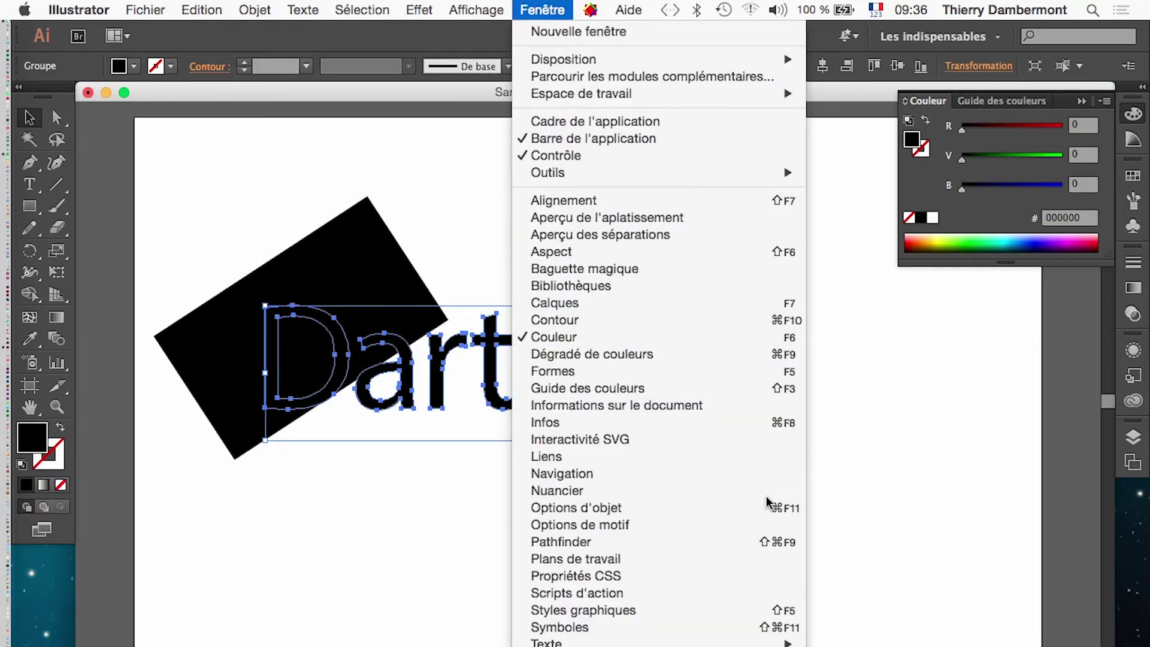
{"action": "left_click", "coordinate": [964, 503]}
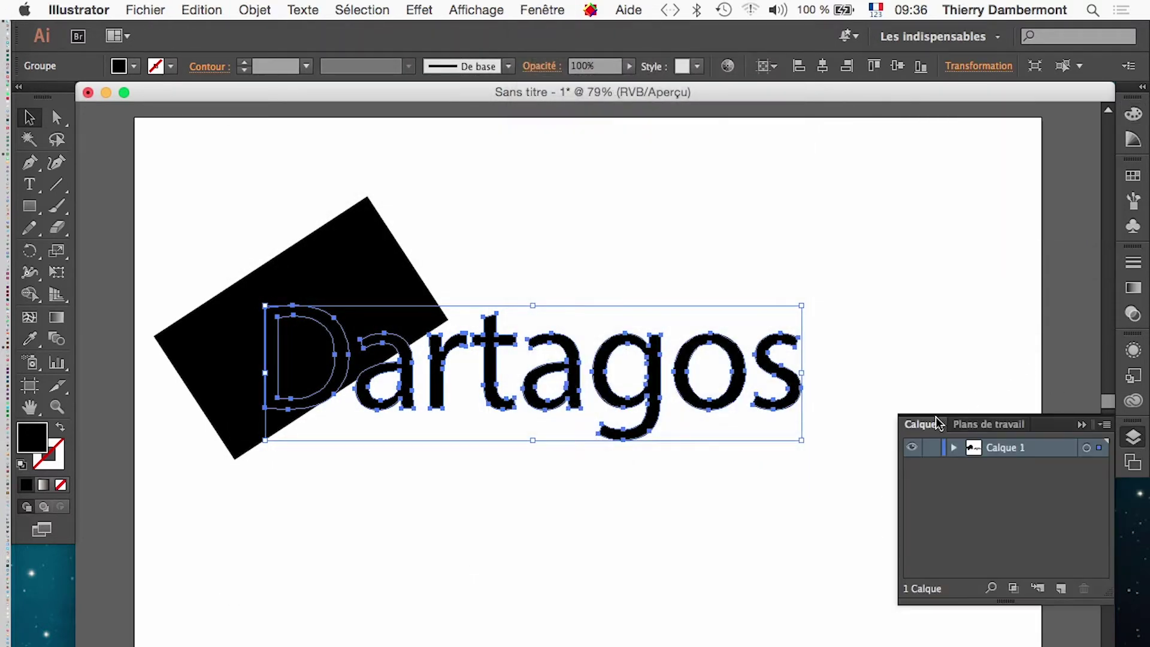
{"action": "left_click_drag", "start_coordinate": [938, 423], "coordinate": [691, 124]}
{"action": "left_click", "coordinate": [857, 124]}
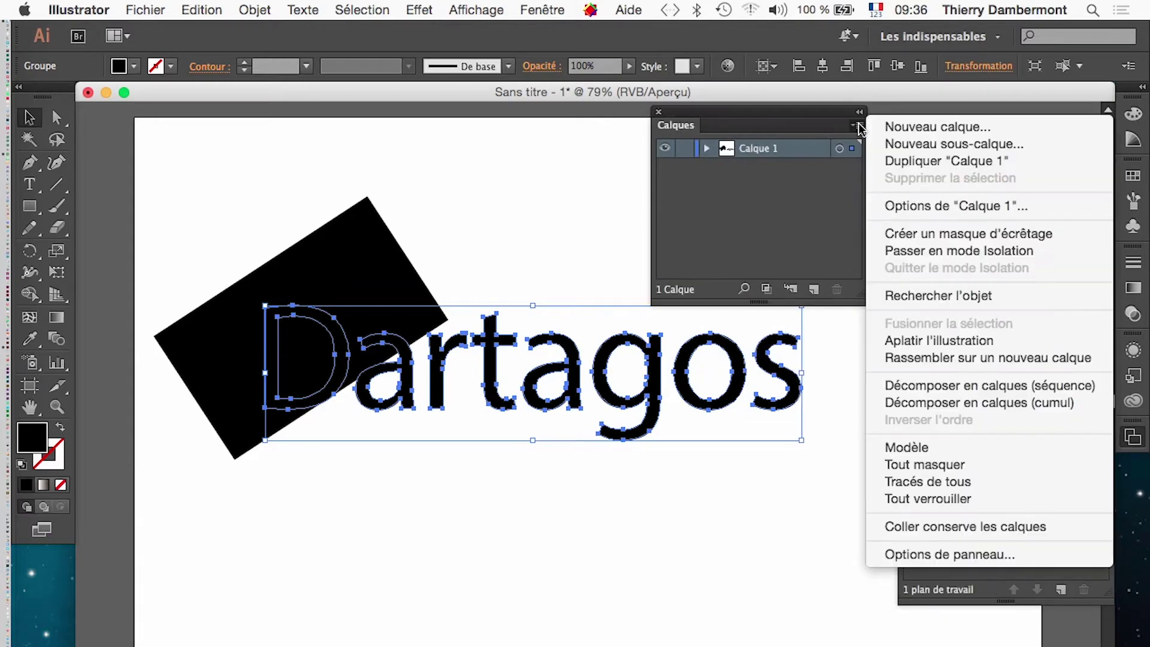
{"action": "left_click", "coordinate": [991, 554]}
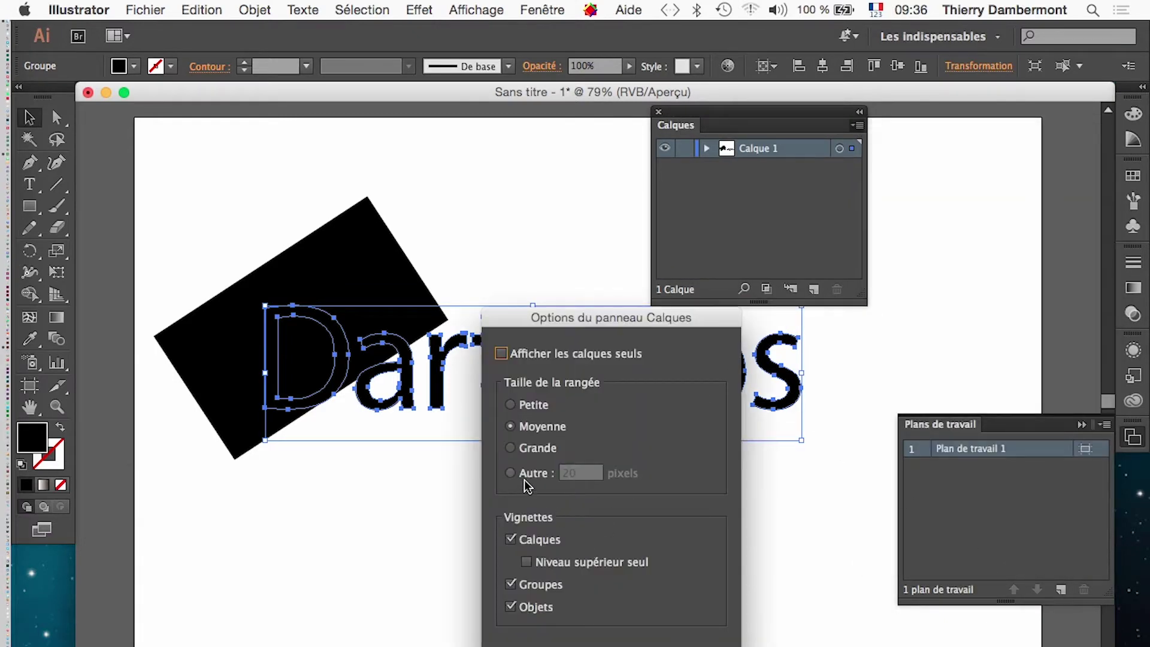
{"action": "left_click", "coordinate": [524, 478]}
{"action": "type", "text": "60"}
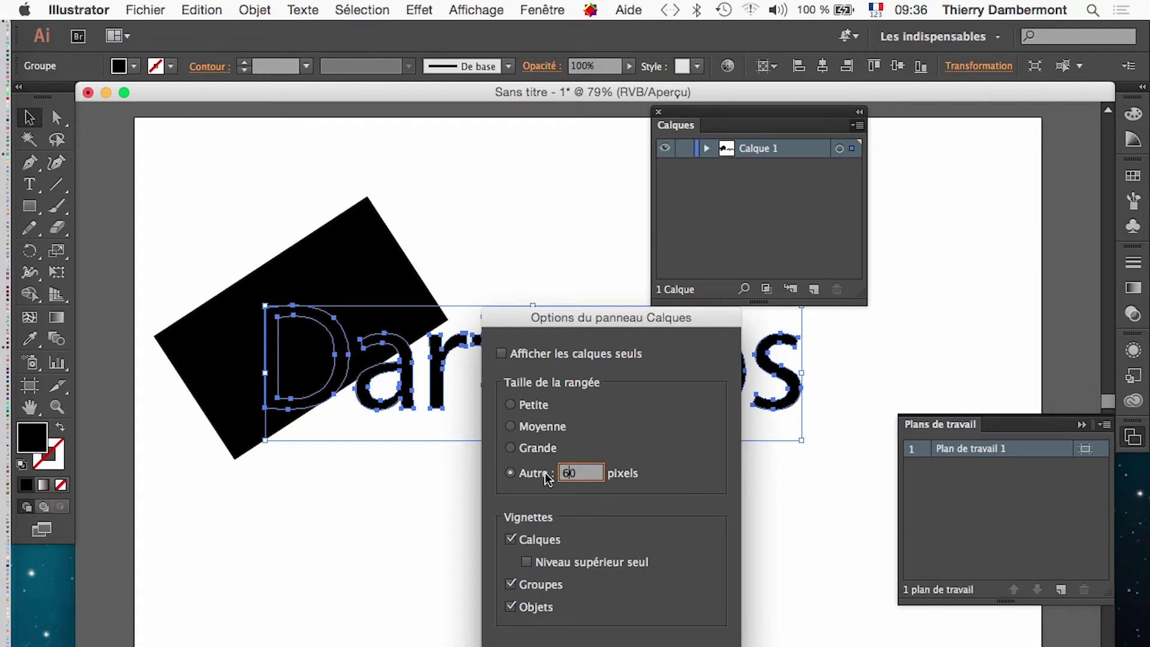
{"action": "key", "text": "Return"}
Step: Expand Calque 1 and the Dartagos group, and resize the Layers panel to list every letter
{"action": "left_click", "coordinate": [1081, 424]}
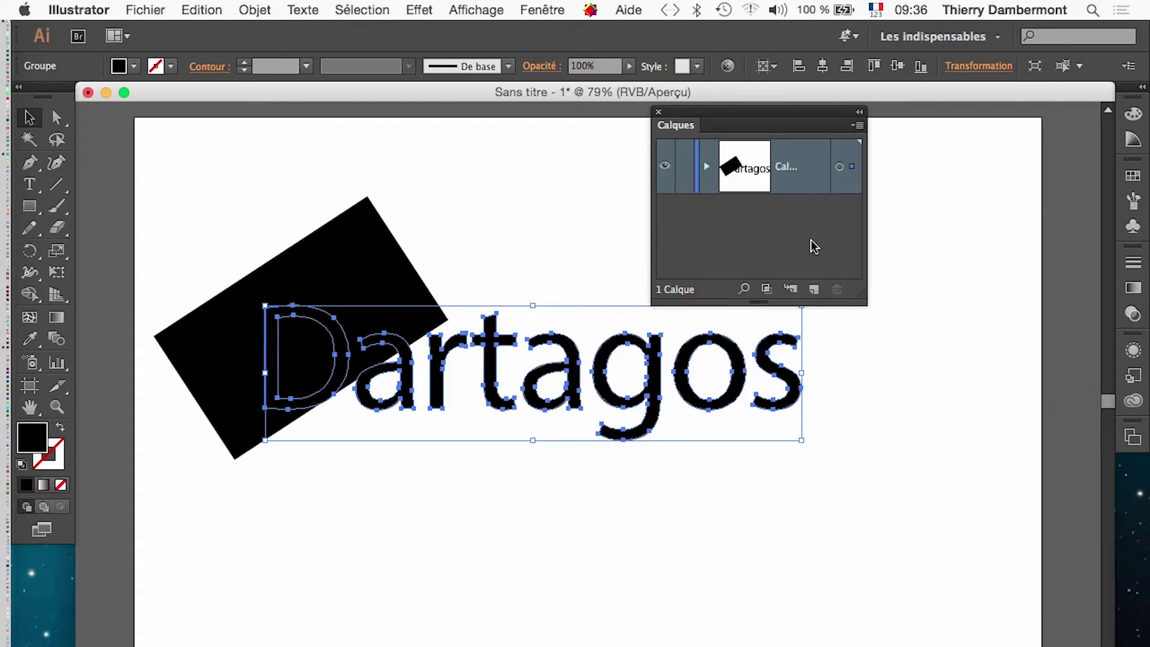
{"action": "left_click", "coordinate": [706, 166]}
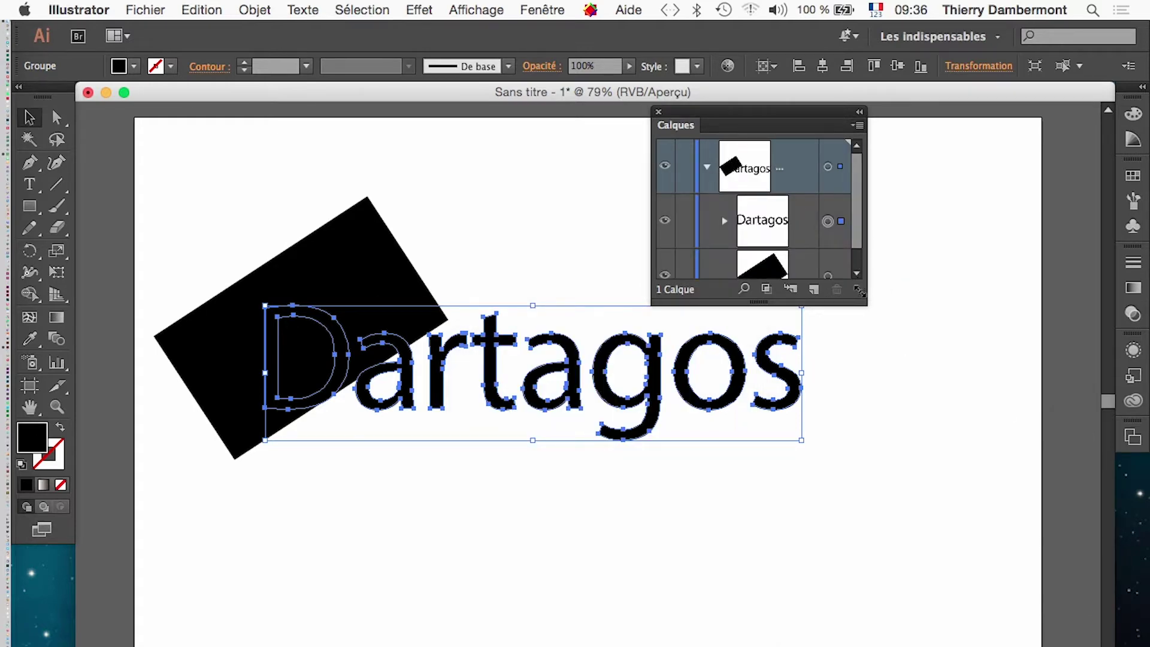
{"action": "left_click_drag", "start_coordinate": [859, 291], "coordinate": [1014, 595]}
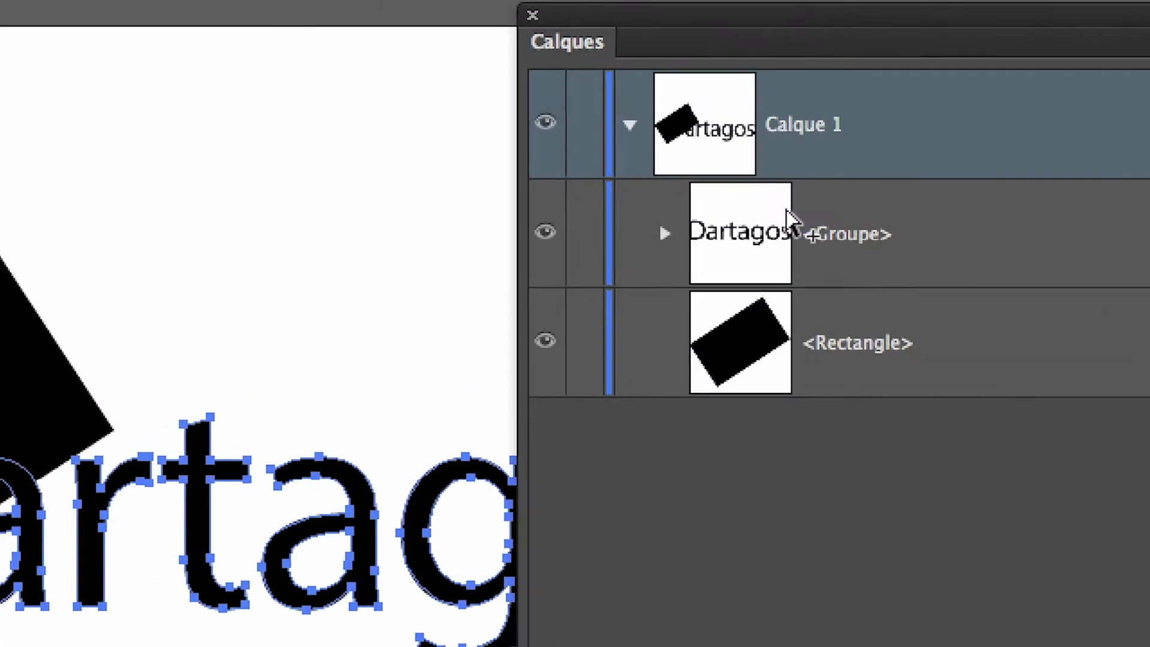
{"action": "left_click", "coordinate": [744, 217]}
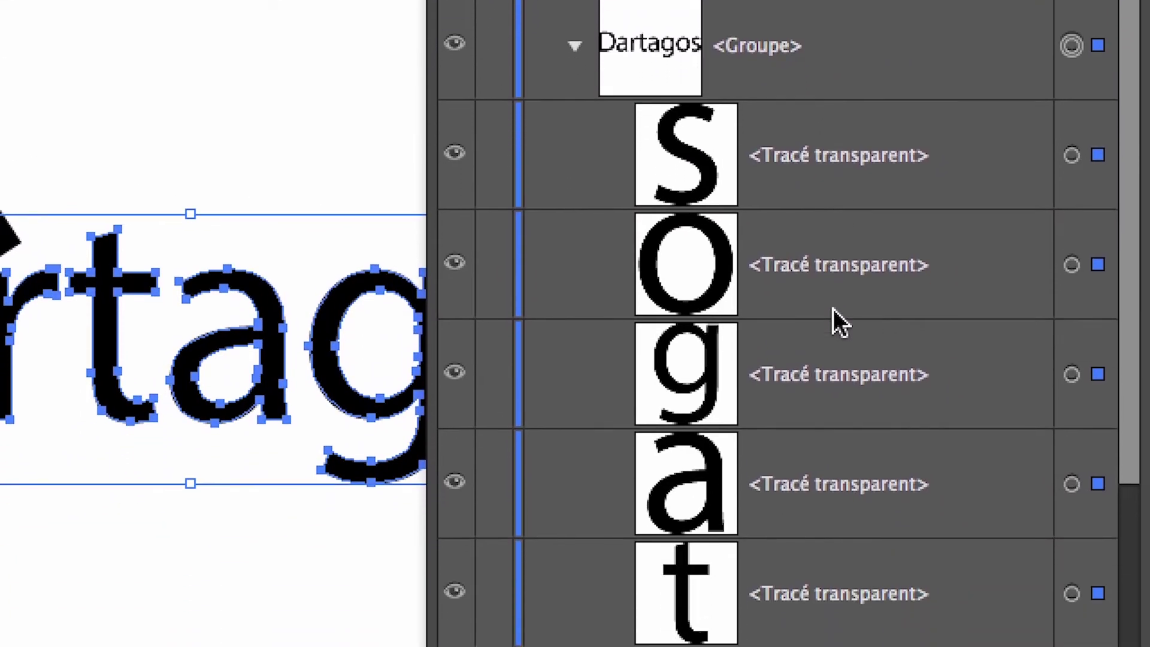
{"action": "scroll", "coordinate": [851, 365], "scroll_direction": "down", "scroll_amount": 3}
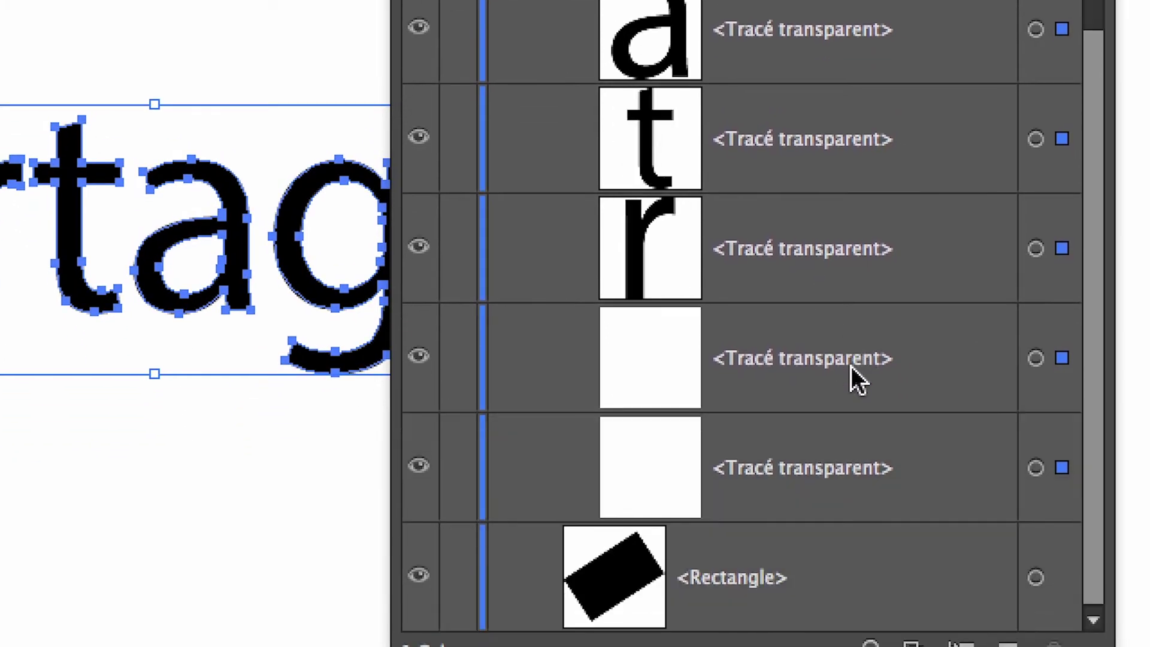
{"action": "scroll", "coordinate": [850, 366], "scroll_direction": "up", "scroll_amount": 3}
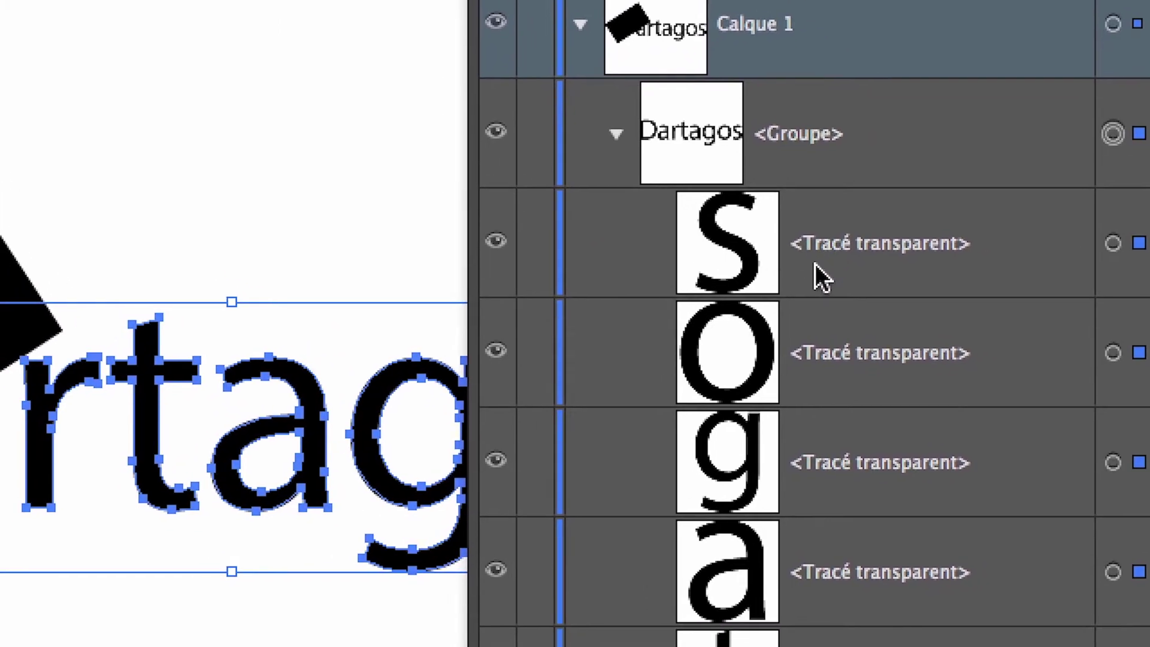
{"action": "scroll", "coordinate": [814, 264], "scroll_direction": "down", "scroll_amount": 1}
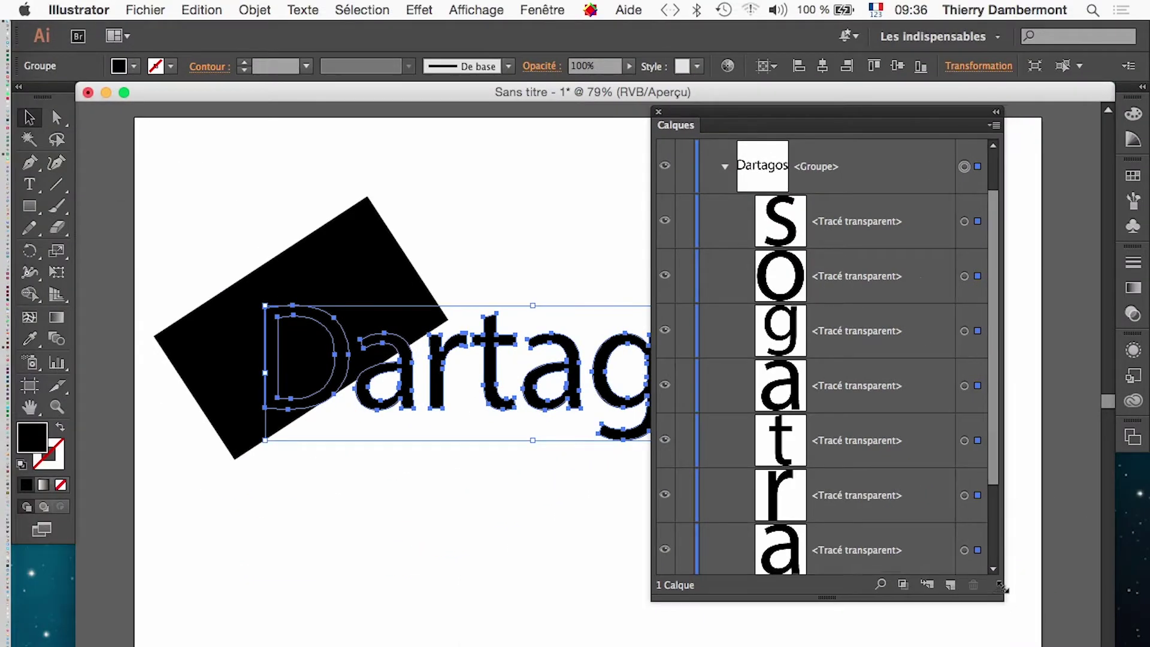
{"action": "left_click_drag", "start_coordinate": [1003, 590], "coordinate": [907, 645]}
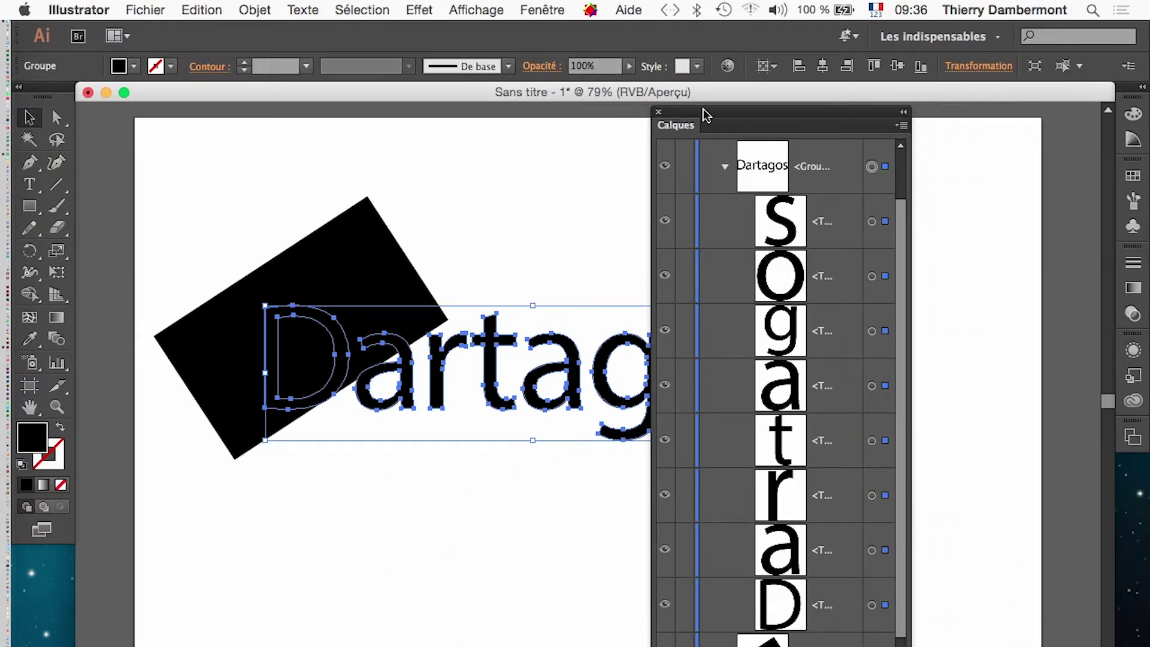
{"action": "left_click_drag", "start_coordinate": [707, 115], "coordinate": [883, 115]}
Step: Release the letters' compound paths, then marquee-select the rectangle and lettering together
{"action": "left_click", "coordinate": [255, 9]}
{"action": "mouse_move", "coordinate": [301, 546]}
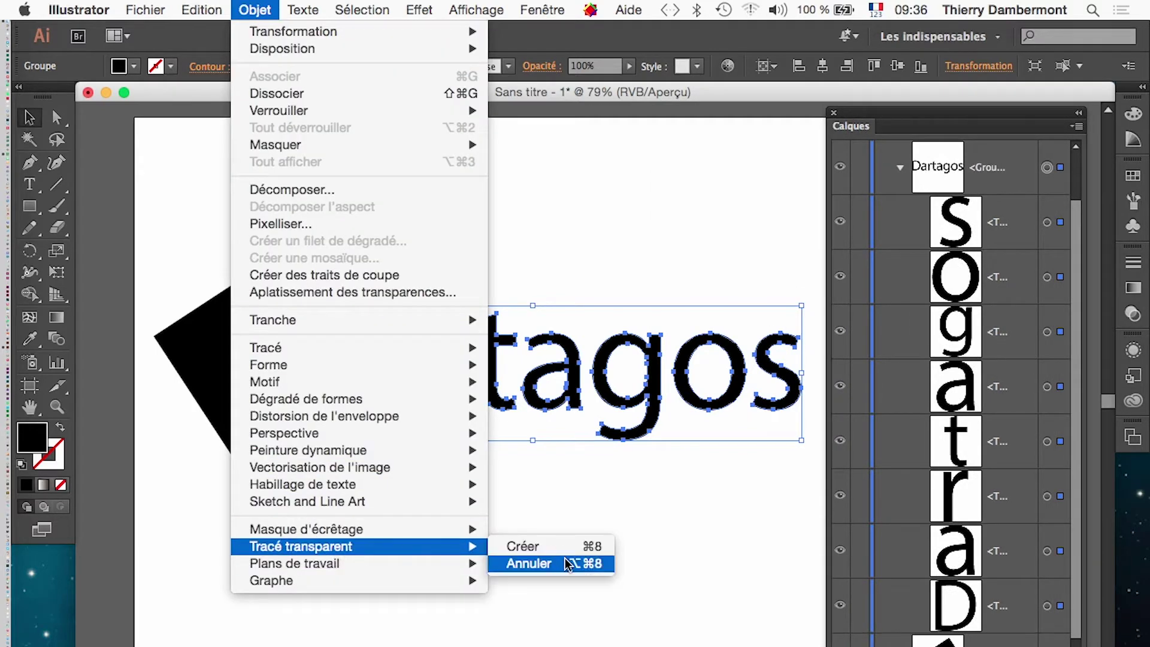
{"action": "left_click", "coordinate": [563, 563]}
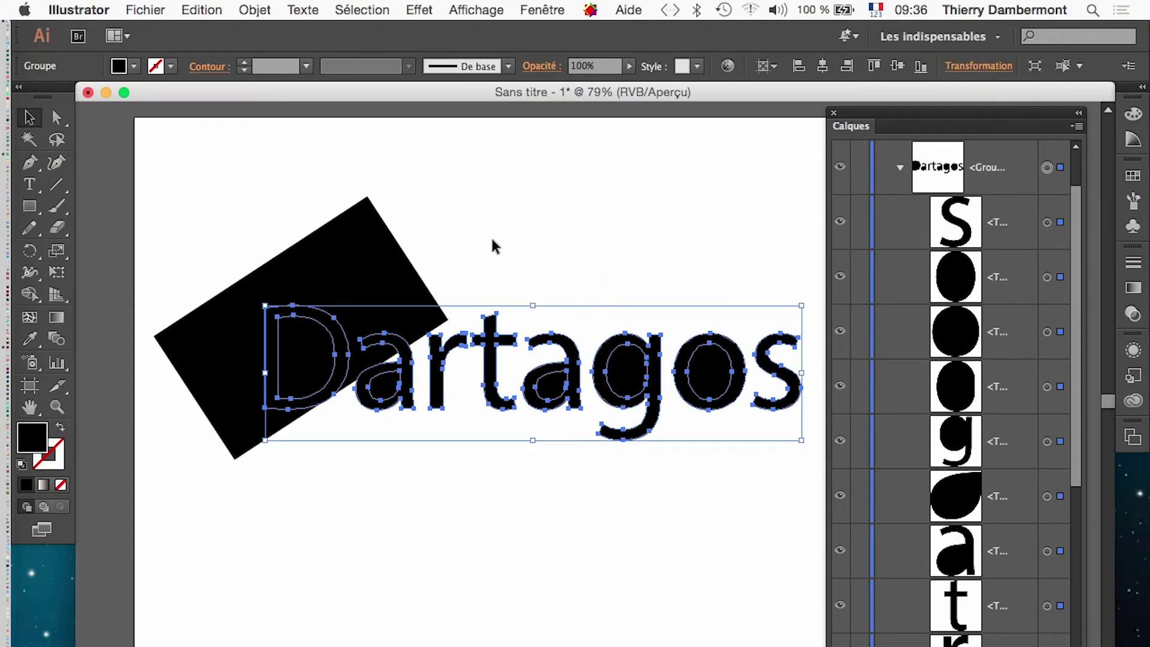
{"action": "left_click", "coordinate": [486, 237]}
{"action": "left_click_drag", "start_coordinate": [206, 174], "coordinate": [644, 500]}
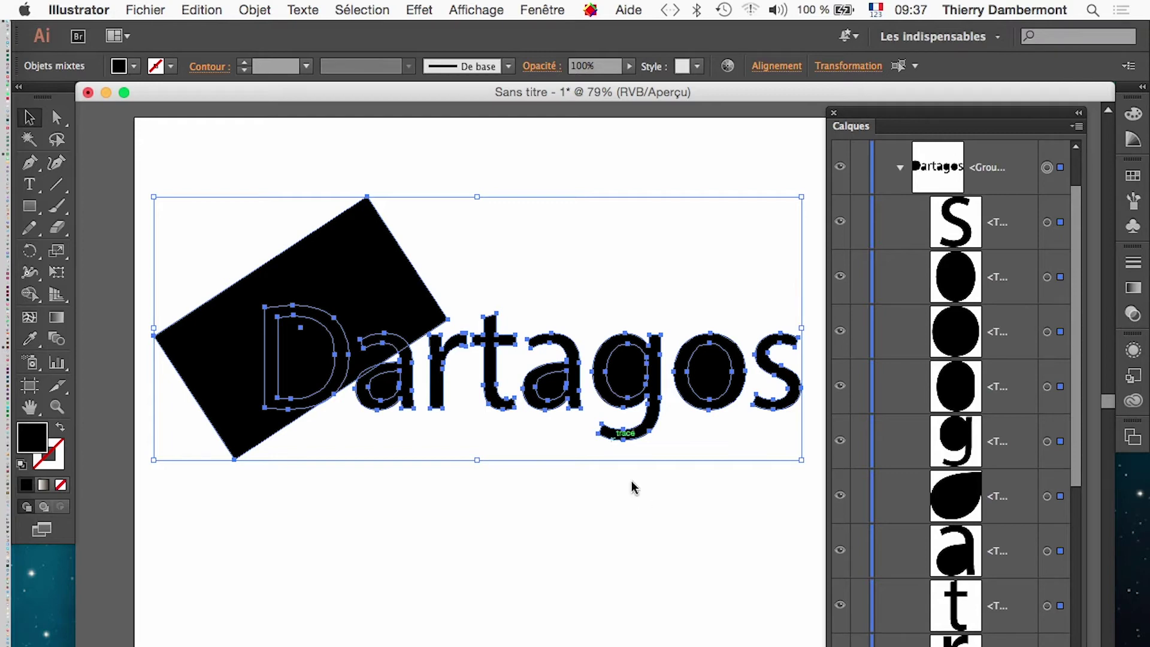
Step: Combine the rectangle and letters into one compound path, then deselect
{"action": "left_click", "coordinate": [255, 8]}
{"action": "mouse_move", "coordinate": [300, 546]}
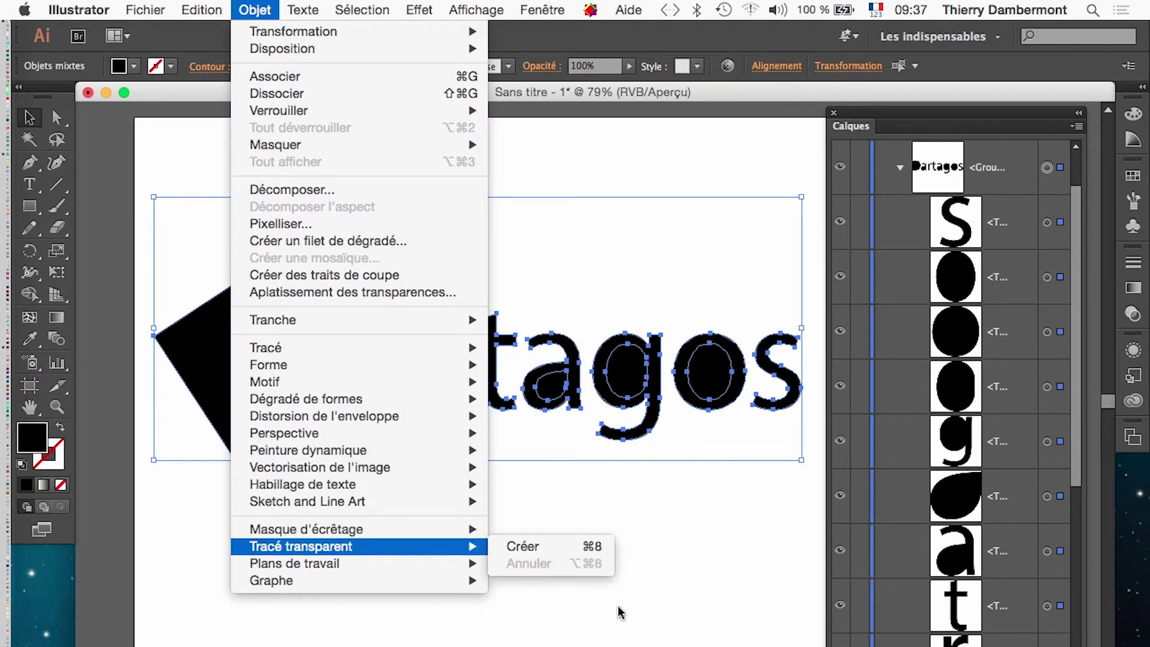
{"action": "left_click", "coordinate": [524, 546]}
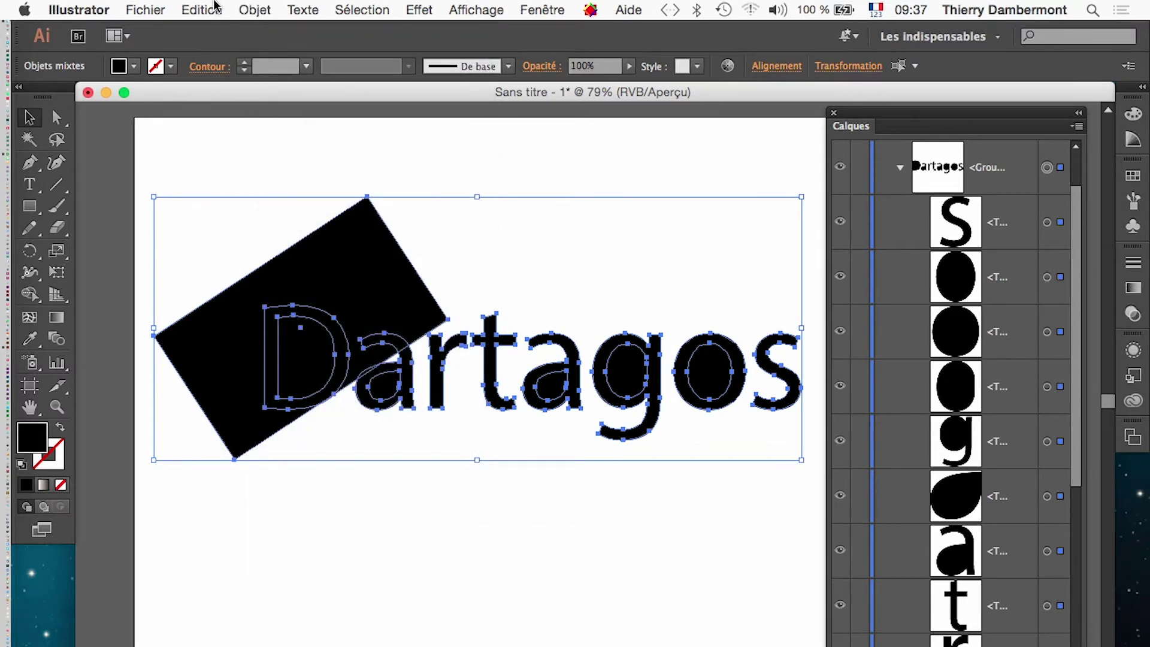
{"action": "left_click", "coordinate": [255, 10]}
{"action": "mouse_move", "coordinate": [301, 546]}
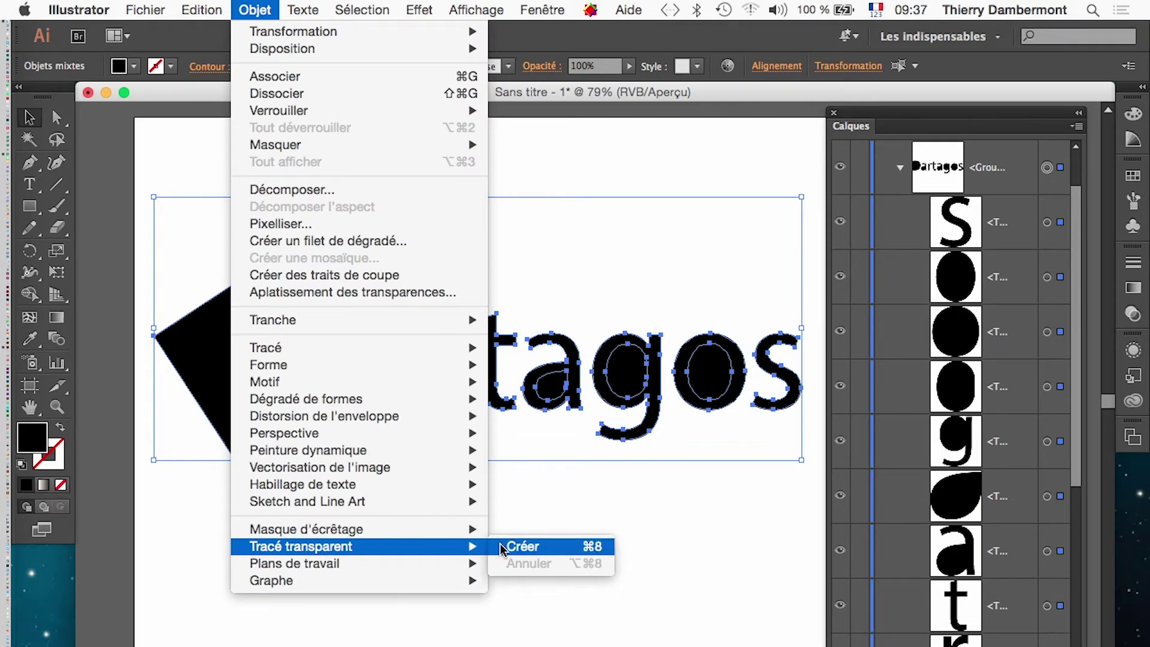
{"action": "left_click", "coordinate": [515, 546]}
{"action": "left_click", "coordinate": [479, 584]}
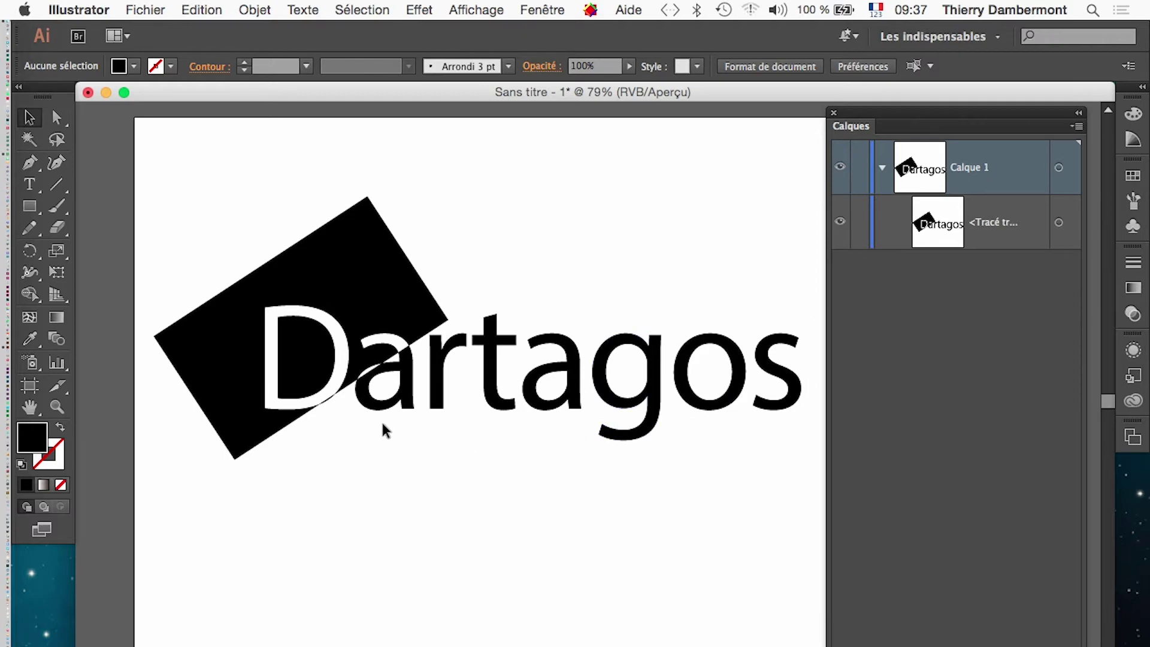
Step: Zoom in and out on the knocked-out D, pick Group Selection, and reposition the Layers panel
{"action": "left_click", "coordinate": [347, 408]}
{"action": "left_click", "coordinate": [728, 417]}
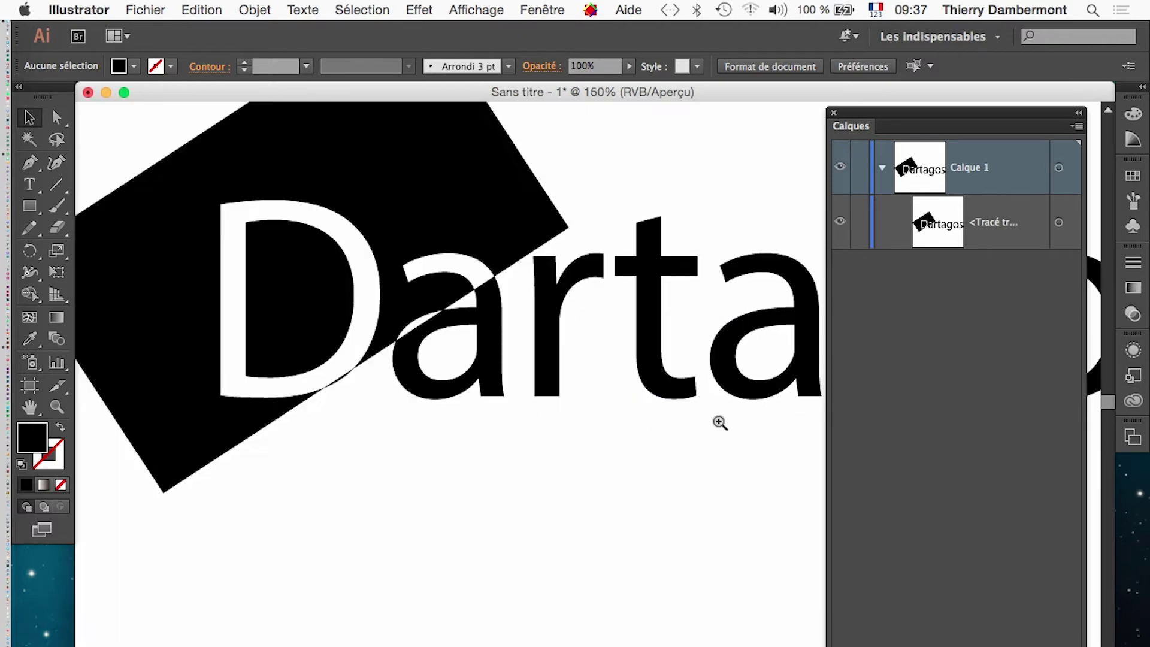
{"action": "left_click", "coordinate": [449, 402], "text": "alt"}
{"action": "left_click", "coordinate": [509, 421], "text": "alt"}
{"action": "scroll", "coordinate": [532, 426], "scroll_direction": "right", "scroll_amount": 10}
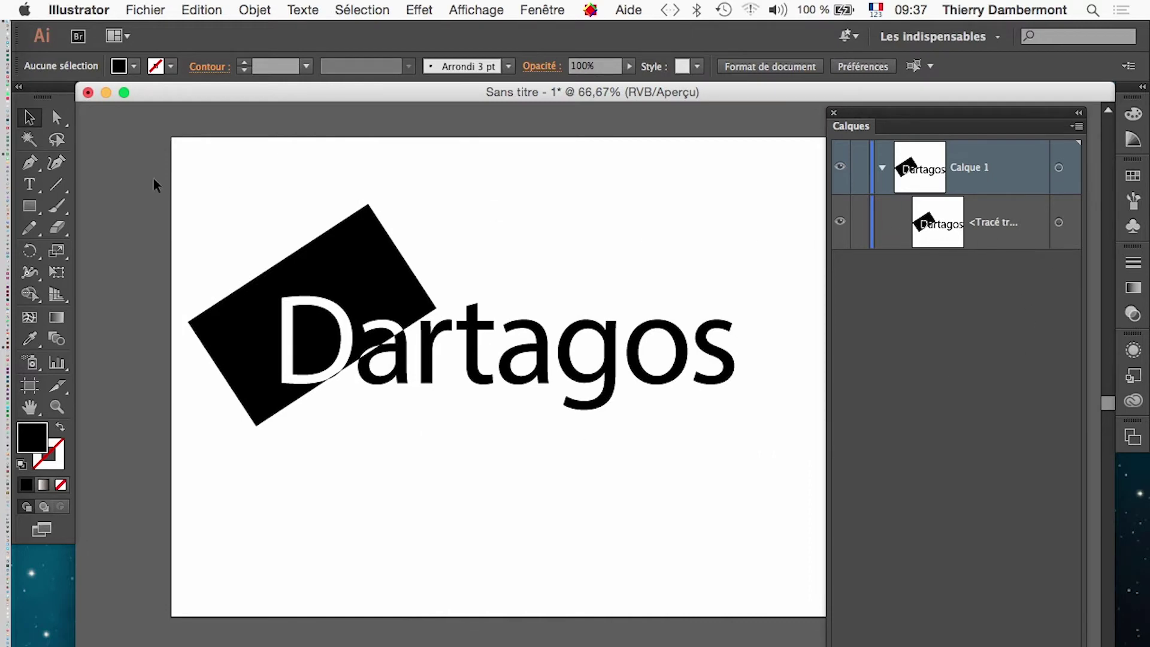
{"action": "left_click_drag", "start_coordinate": [56, 116], "coordinate": [114, 136]}
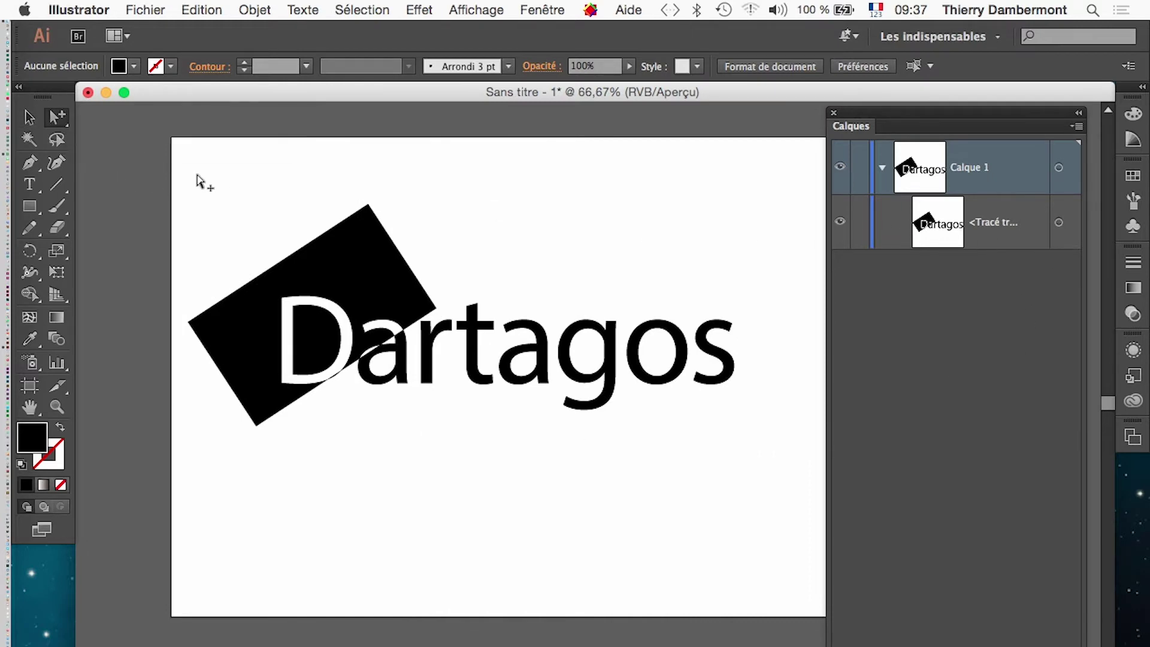
{"action": "left_click_drag", "start_coordinate": [914, 112], "coordinate": [744, 102]}
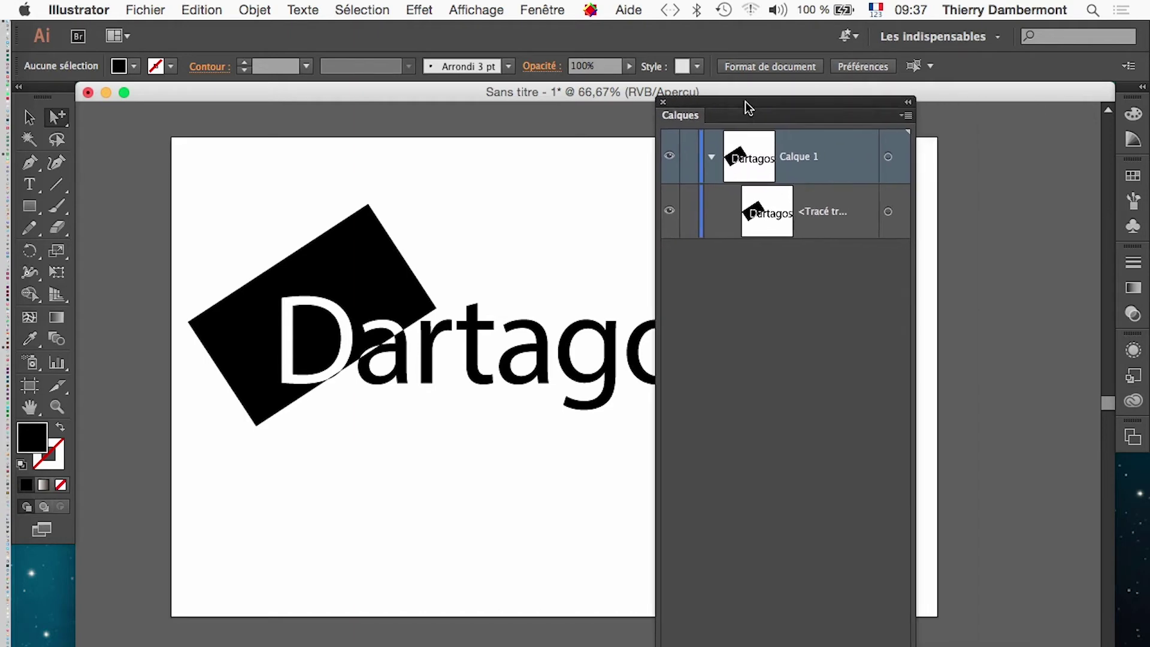
{"action": "left_click_drag", "start_coordinate": [913, 643], "coordinate": [1117, 527]}
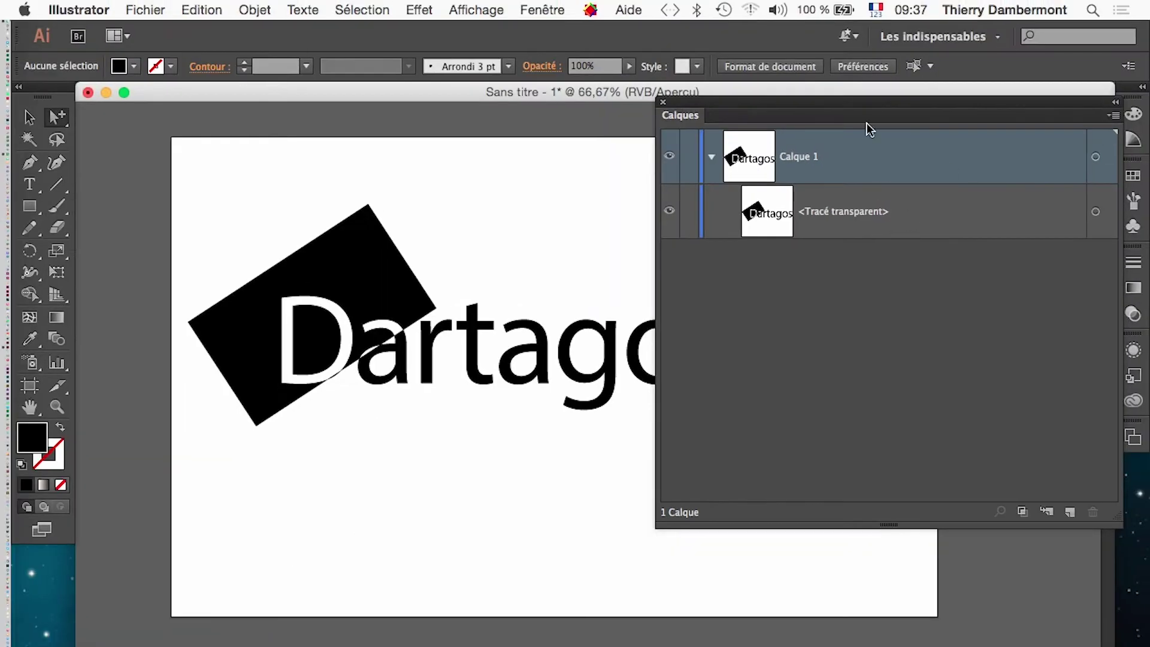
{"action": "left_click_drag", "start_coordinate": [680, 102], "coordinate": [833, 132]}
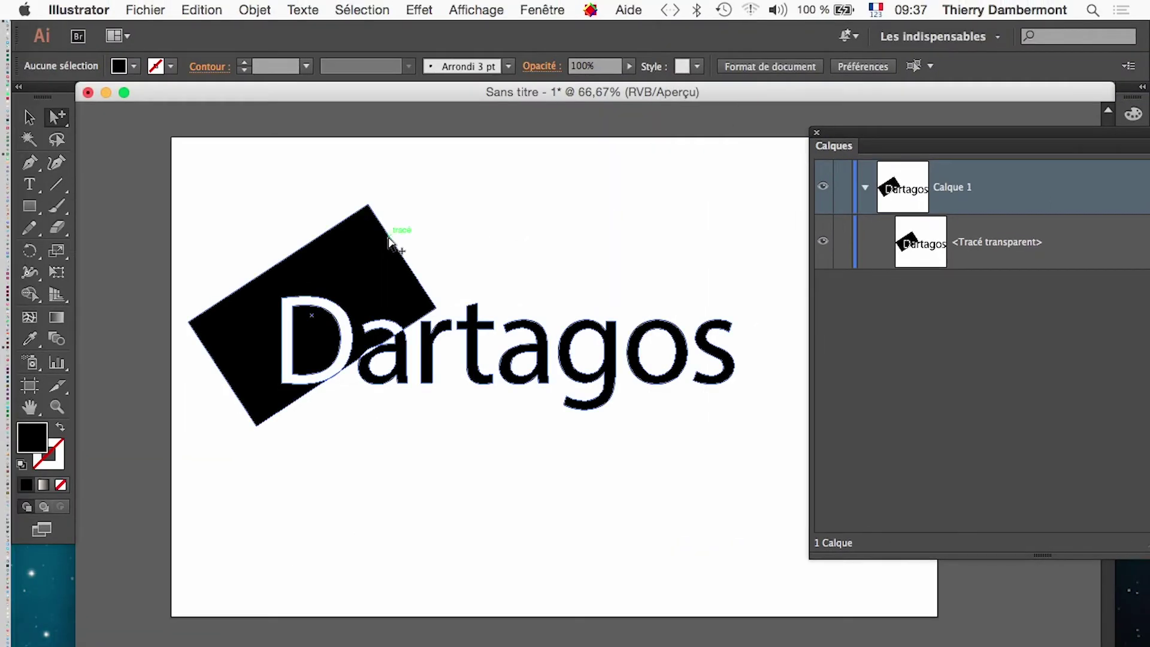
Step: Rotate the black rectangle about 15°, resize it, and shift it up-right behind Dartagos
{"action": "left_click", "coordinate": [389, 241]}
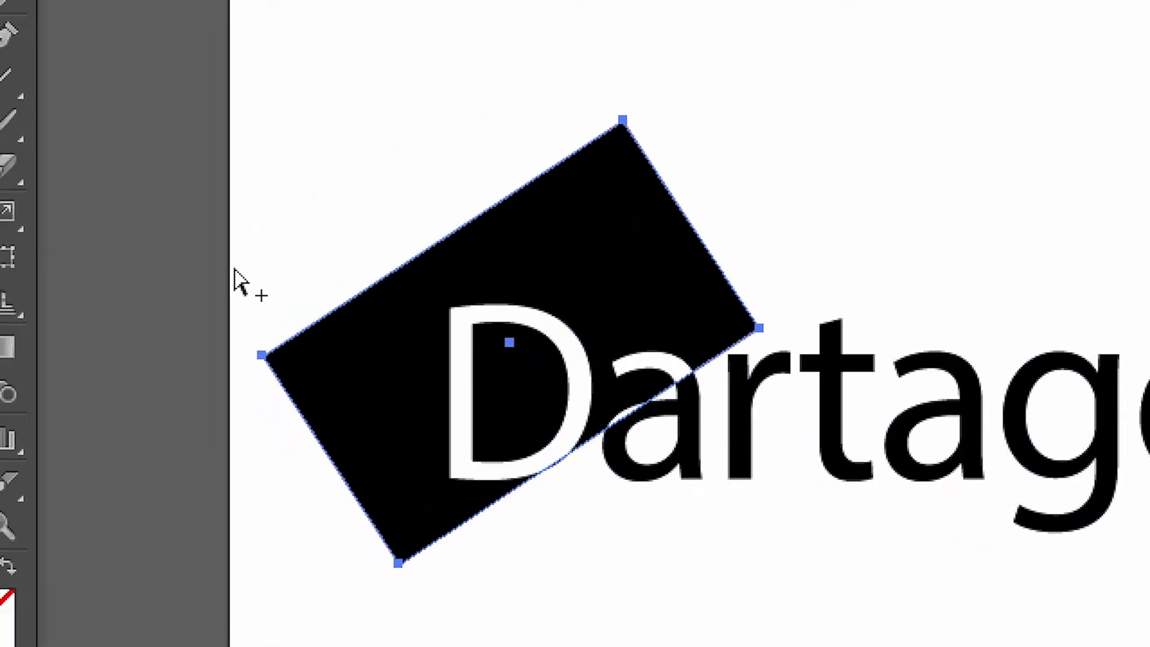
{"action": "left_click", "coordinate": [7, 259]}
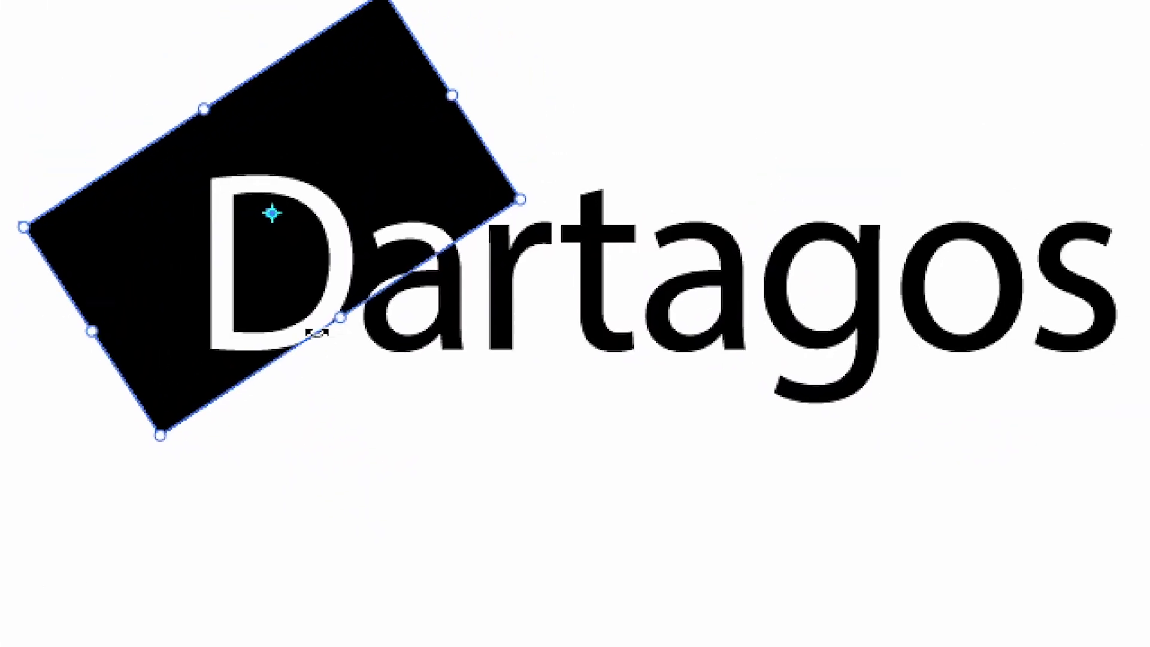
{"action": "left_click_drag", "start_coordinate": [339, 359], "coordinate": [381, 362]}
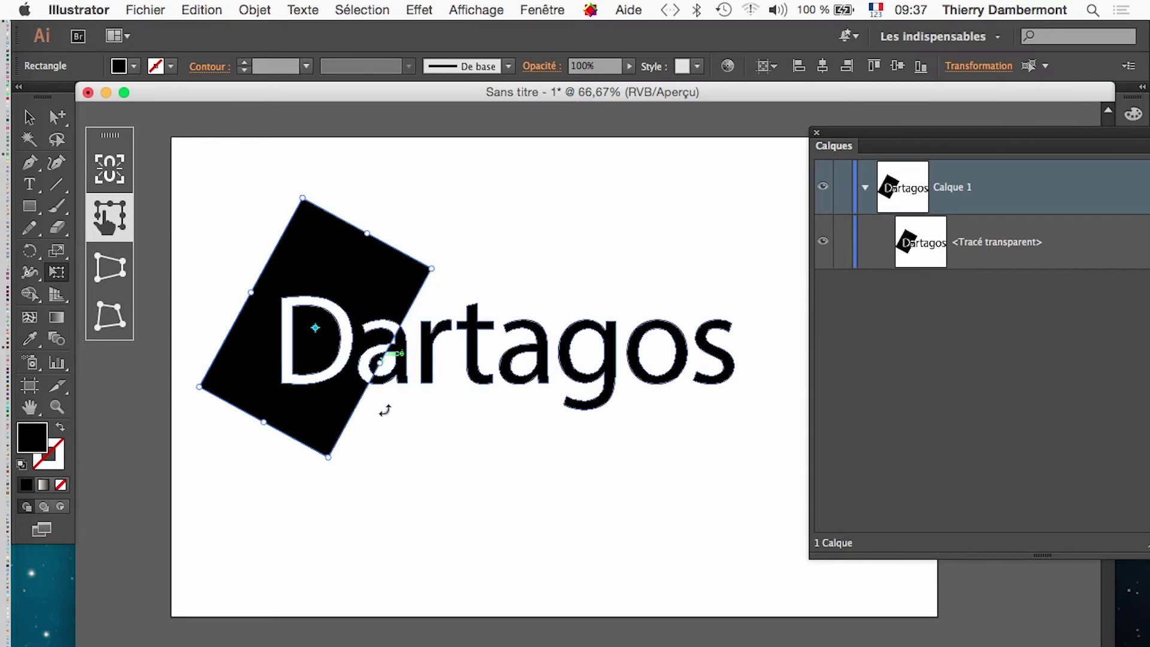
{"action": "mouse_move", "coordinate": [323, 337]}
{"action": "left_mouse_down"}
{"action": "mouse_move", "coordinate": [521, 388]}
{"action": "mouse_move", "coordinate": [567, 374]}
{"action": "left_mouse_up"}
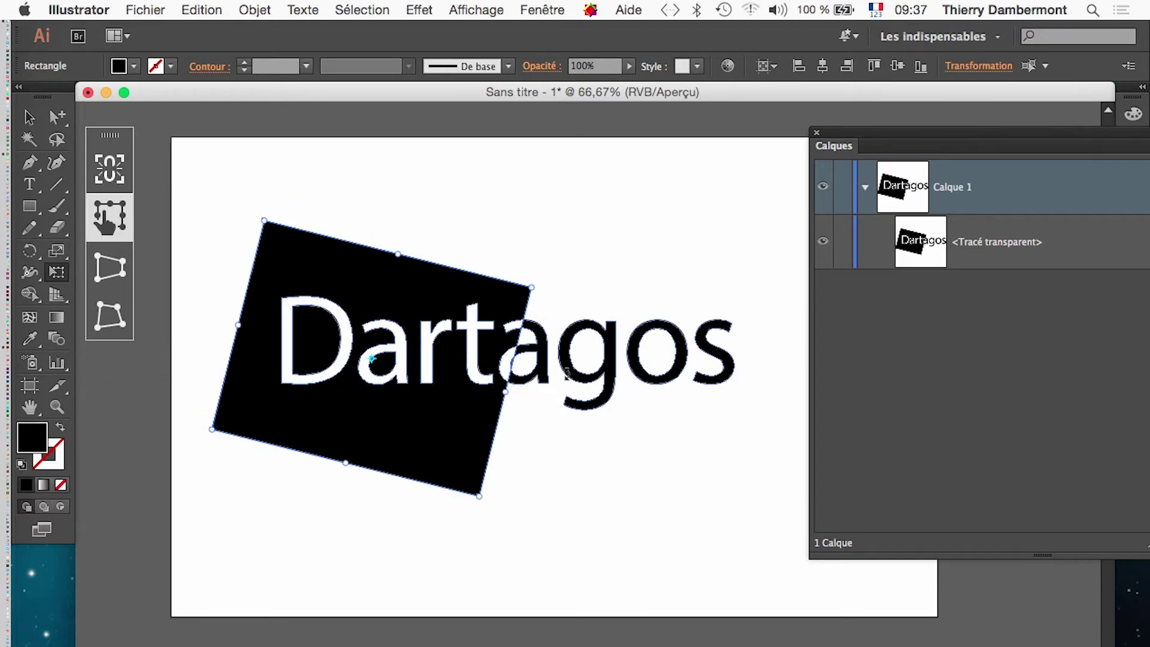
{"action": "left_click_drag", "start_coordinate": [409, 420], "coordinate": [430, 407]}
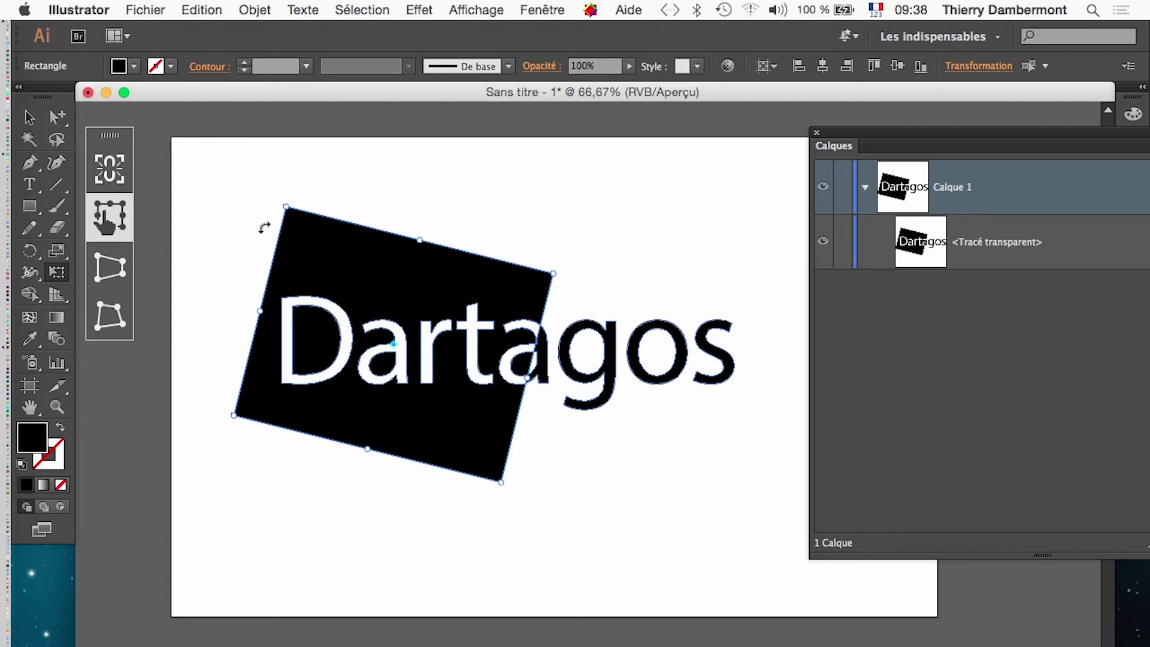
{"action": "left_click", "coordinate": [32, 117]}
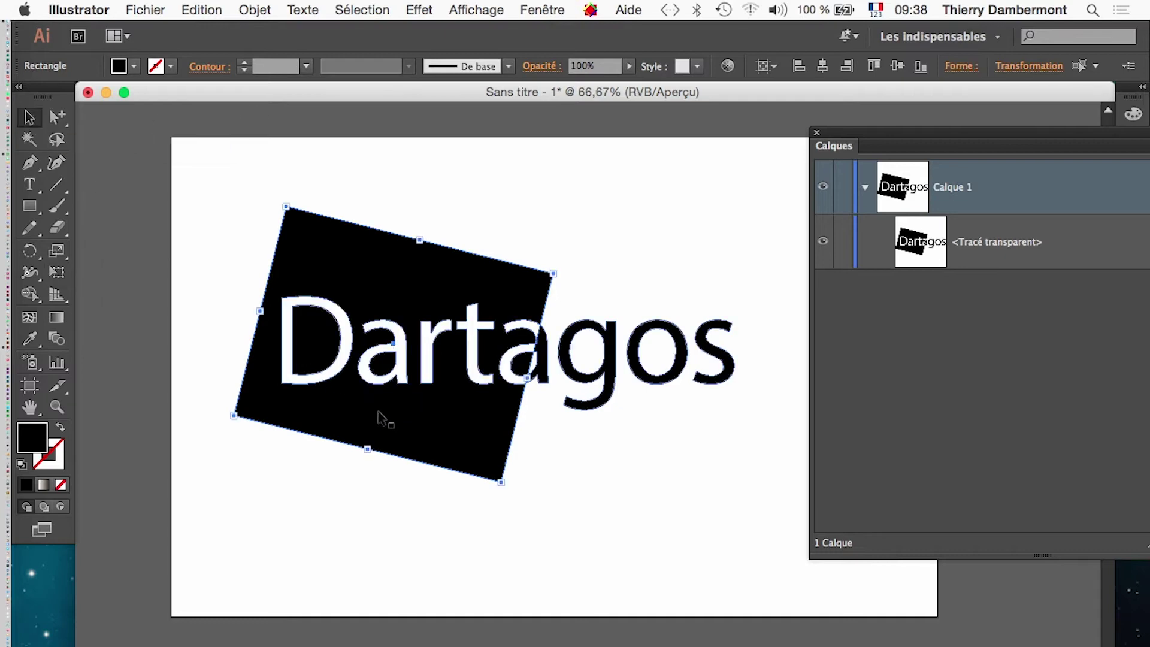
{"action": "left_click", "coordinate": [493, 505]}
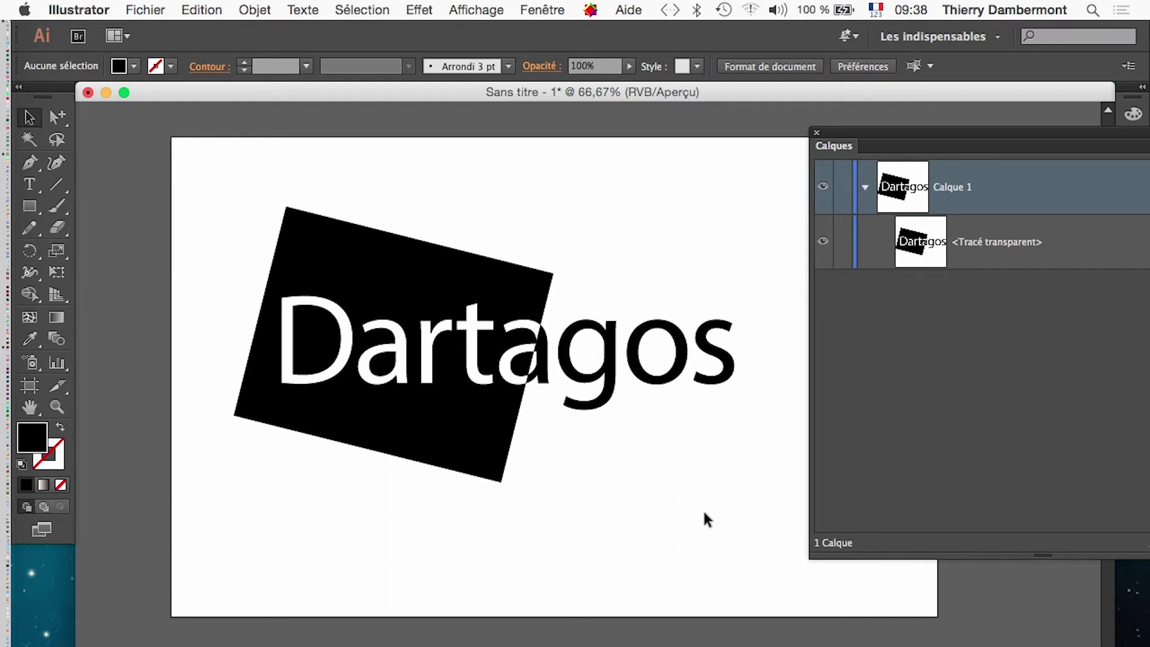
{"action": "left_click", "coordinate": [453, 422]}
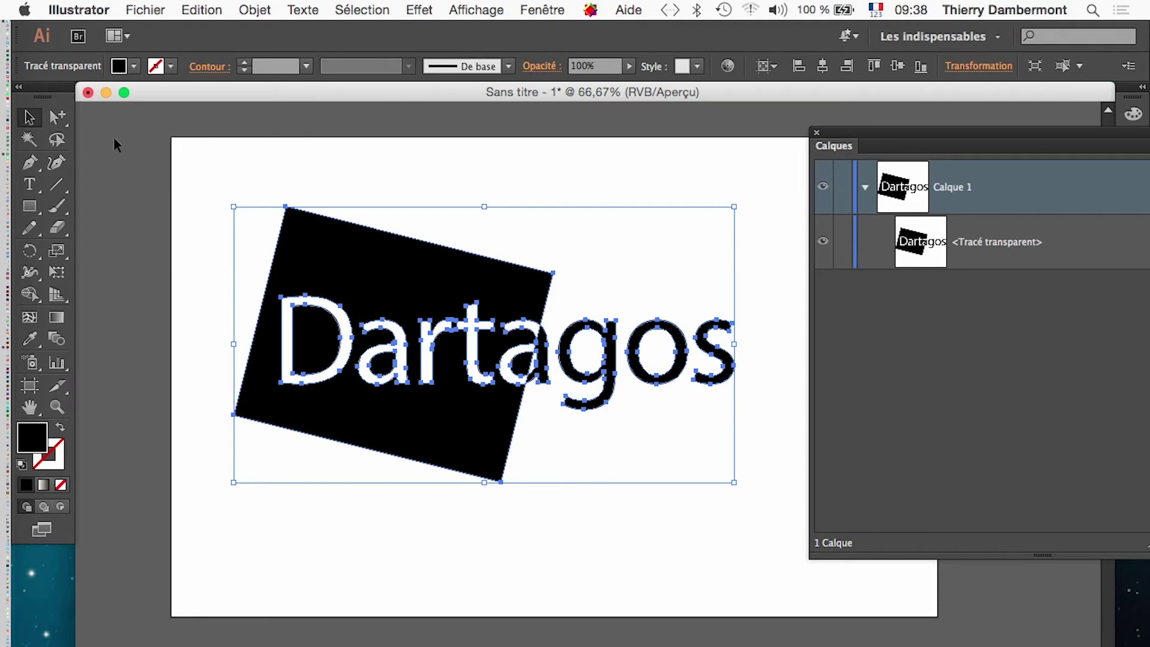
{"action": "left_click", "coordinate": [29, 162]}
{"action": "left_click", "coordinate": [554, 469]}
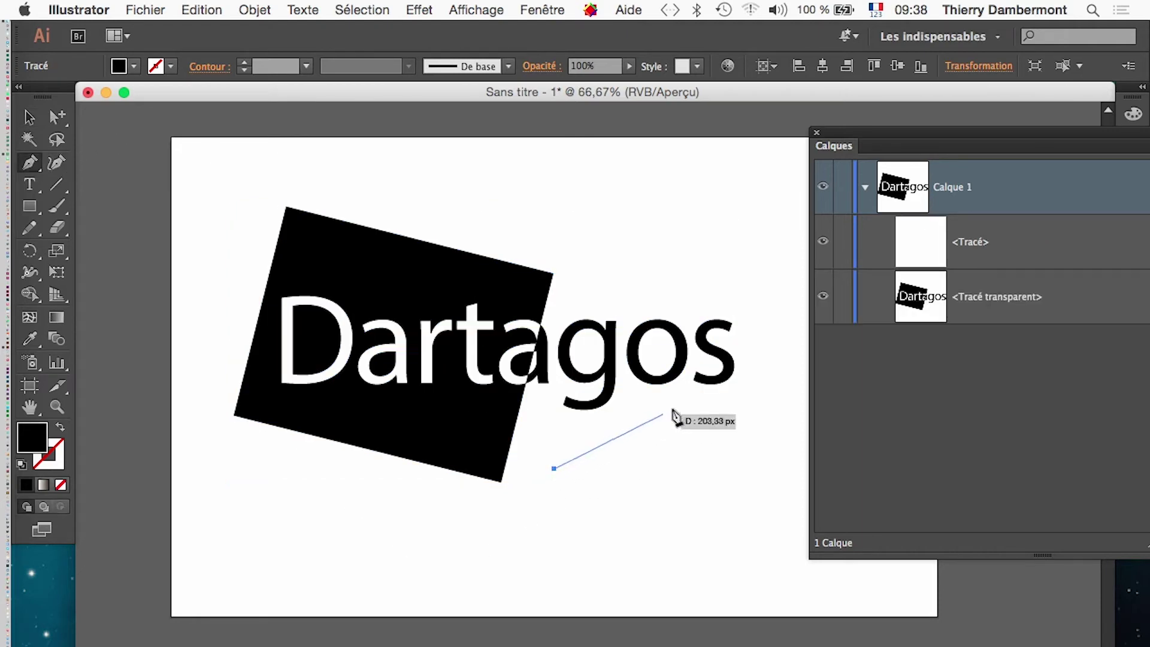
{"action": "left_click", "coordinate": [677, 407]}
{"action": "left_click", "coordinate": [714, 473]}
{"action": "left_click", "coordinate": [554, 469]}
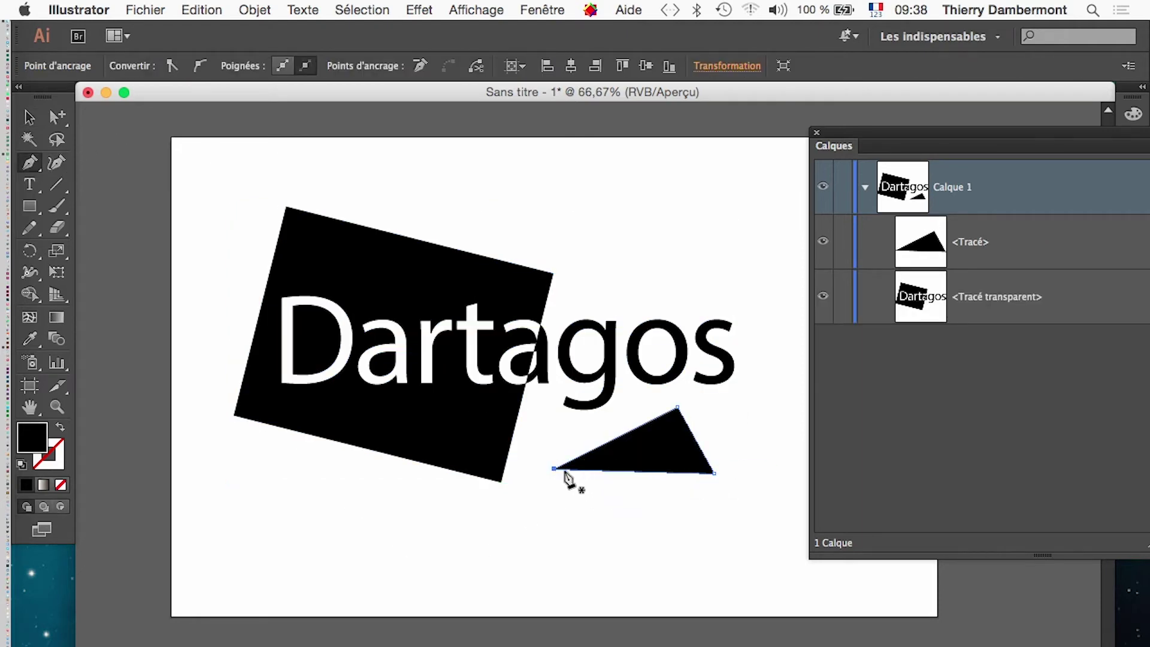
{"action": "left_click_drag", "start_coordinate": [947, 128], "coordinate": [870, 128]}
{"action": "key", "text": "v"}
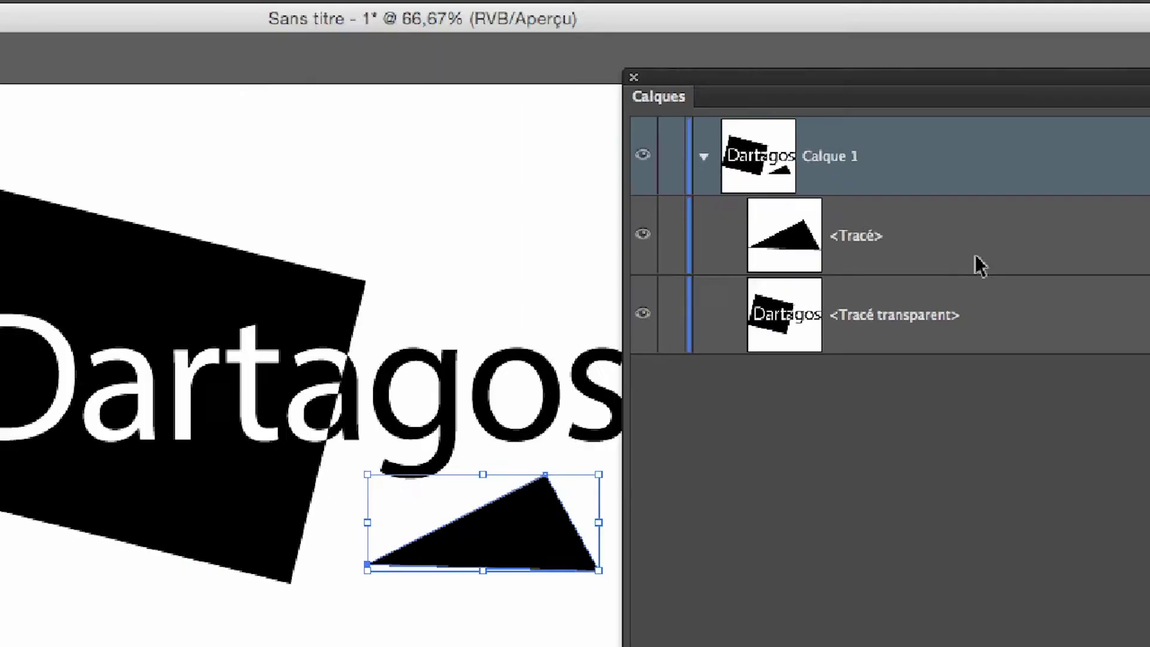
{"action": "key", "text": "p"}
{"action": "key", "text": "ctrl+z"}
{"action": "key", "text": "ctrl+z"}
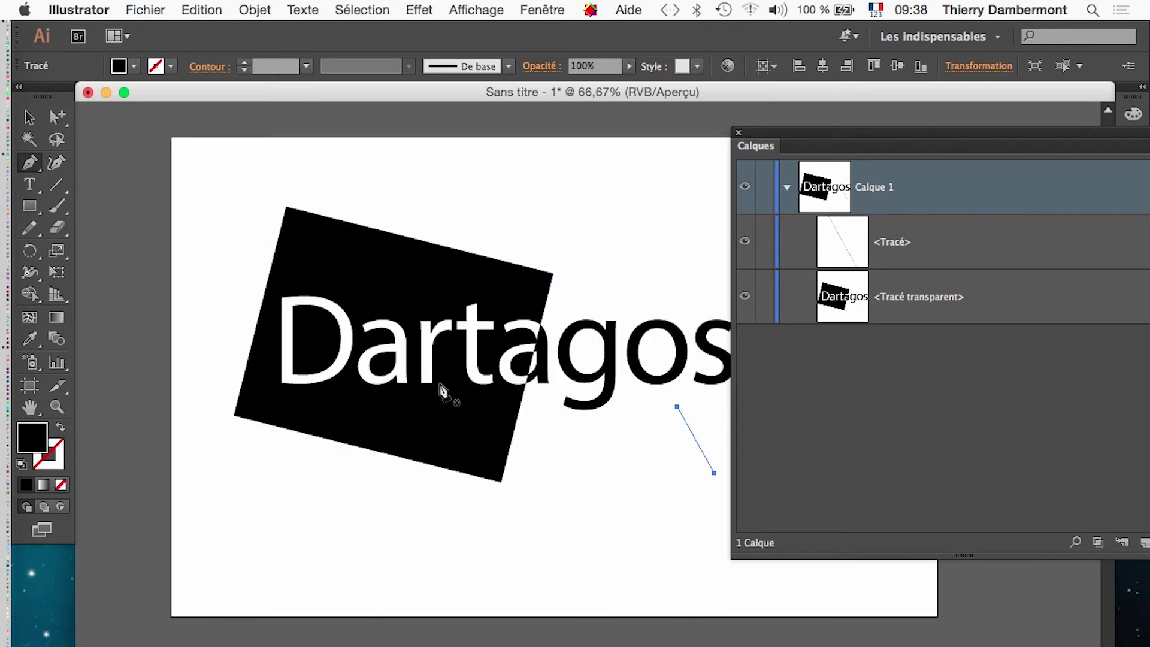
{"action": "key", "text": "ctrl+z"}
{"action": "left_click", "coordinate": [26, 116]}
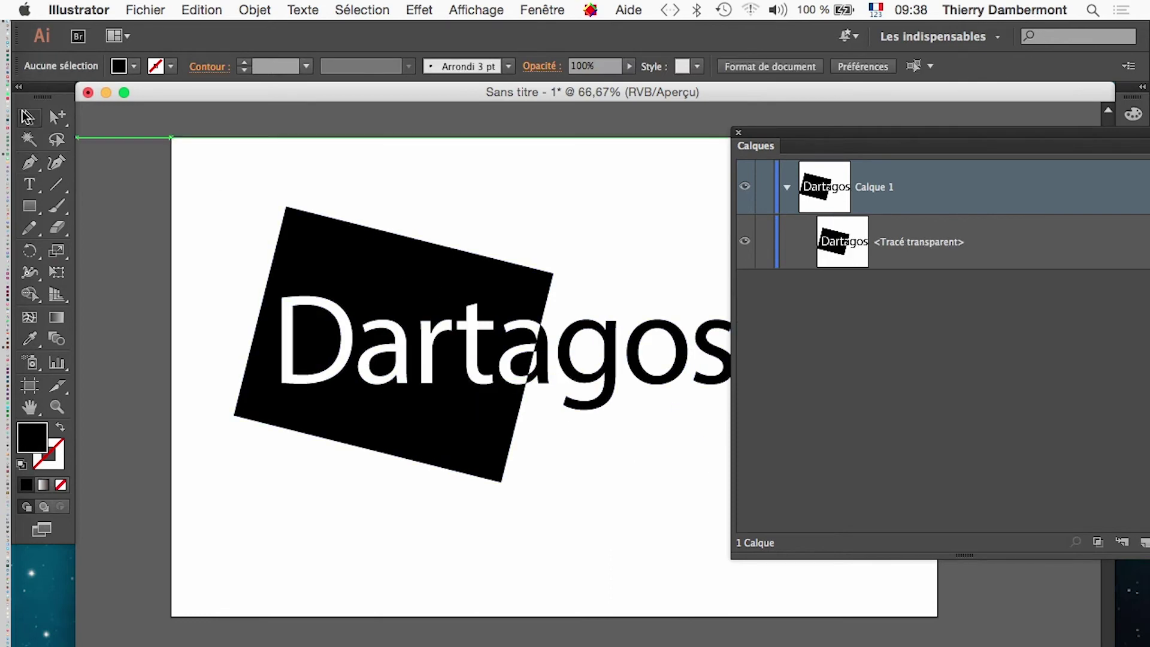
Step: Isolate the knockout compound path and draw a three-corner triangle below the rectangle with the Pen tool
{"action": "left_click", "coordinate": [352, 260]}
{"action": "right_click", "coordinate": [353, 261]}
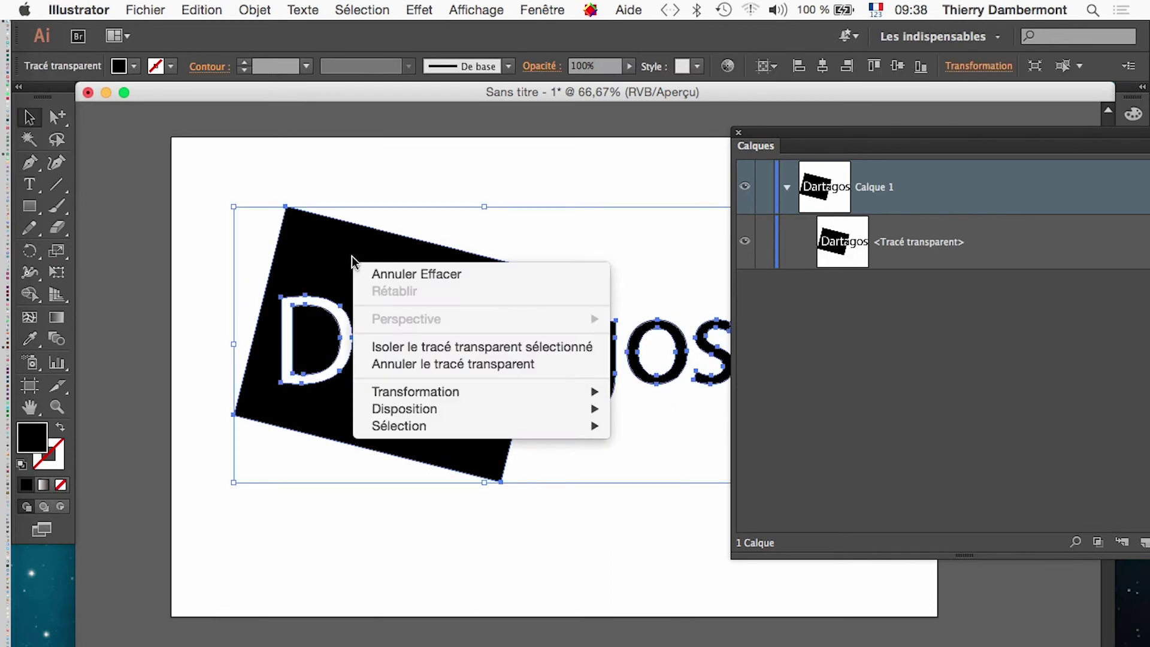
{"action": "left_click", "coordinate": [465, 348]}
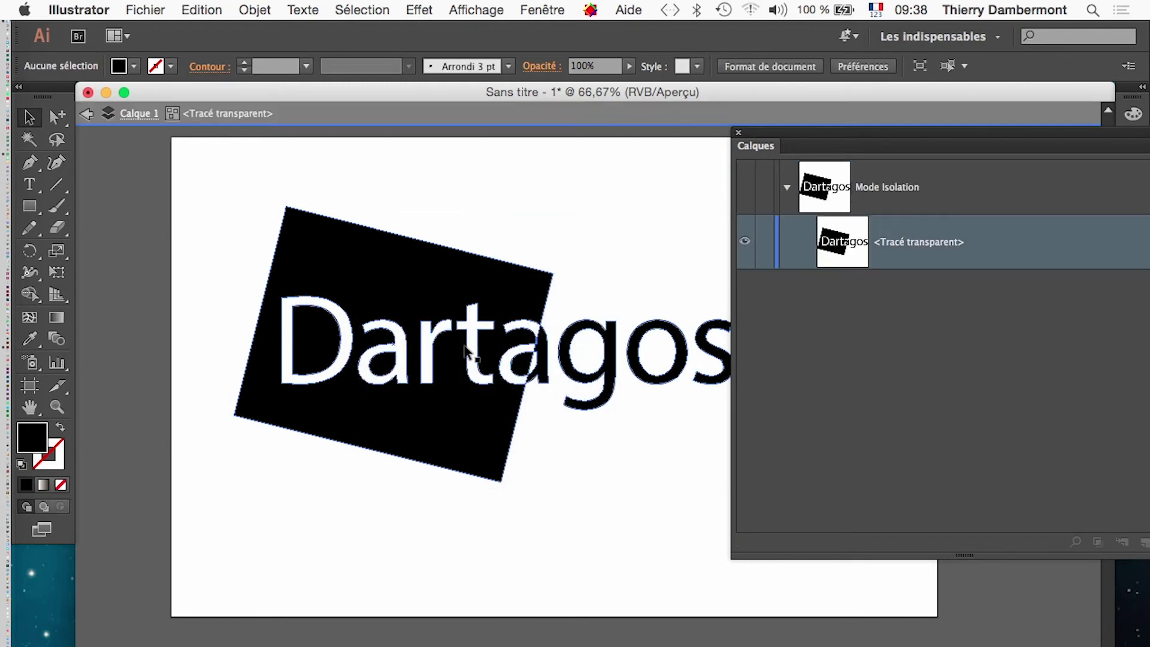
{"action": "left_click", "coordinate": [29, 163]}
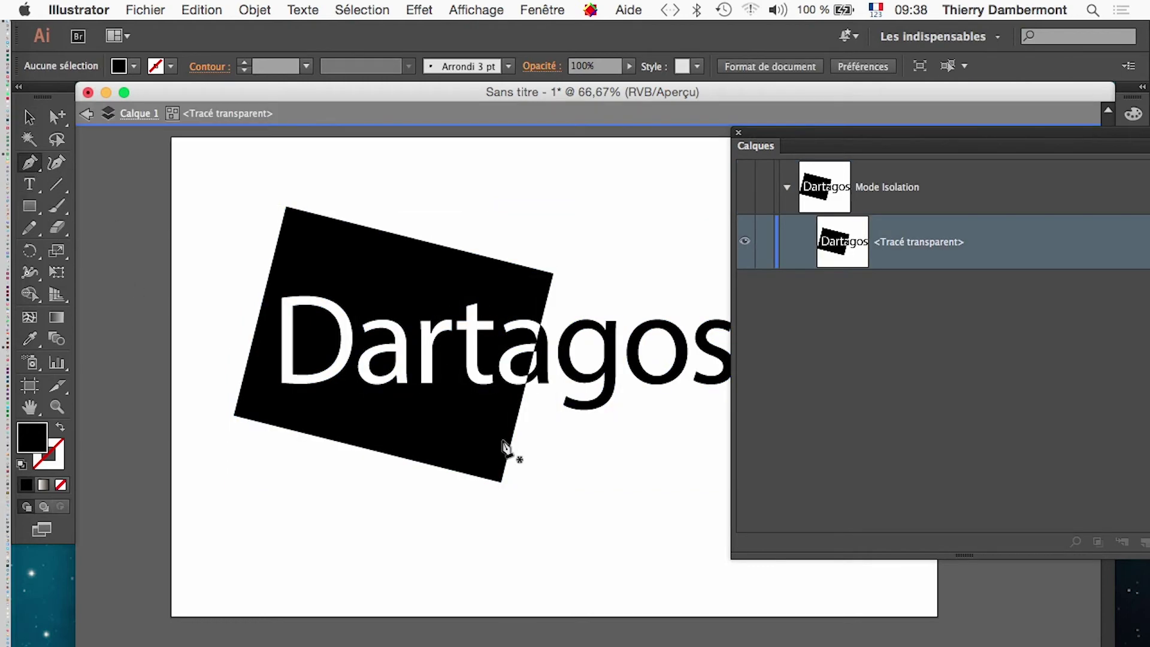
{"action": "left_click", "coordinate": [554, 464]}
{"action": "left_click", "coordinate": [658, 399]}
{"action": "left_click", "coordinate": [668, 463]}
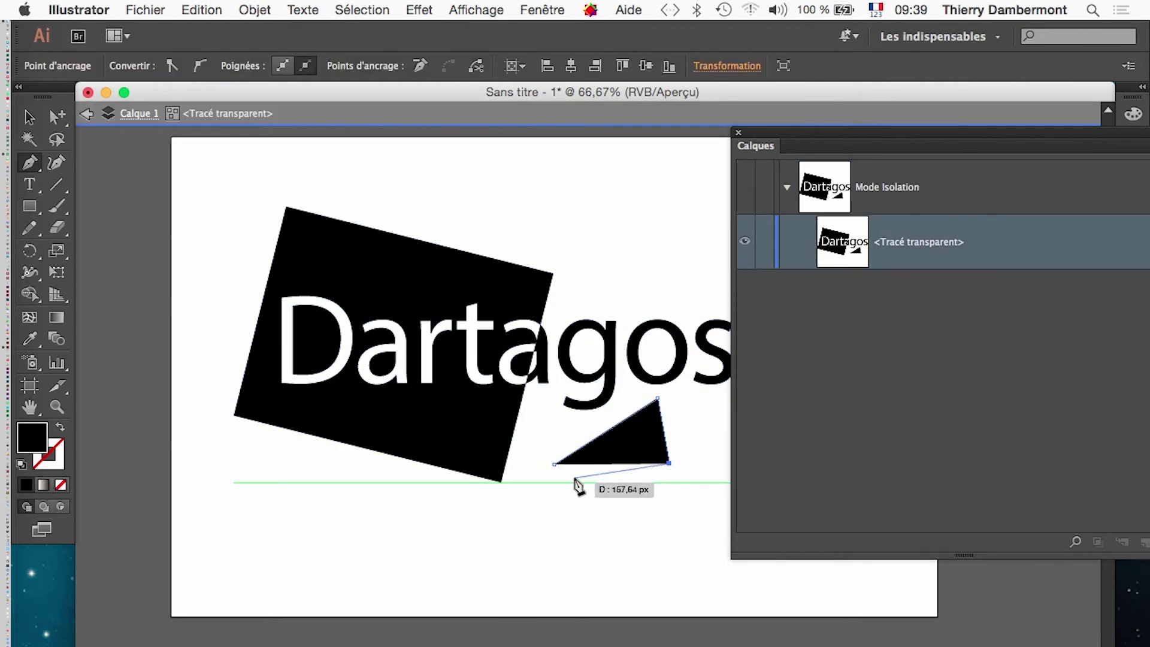
{"action": "left_click", "coordinate": [554, 464]}
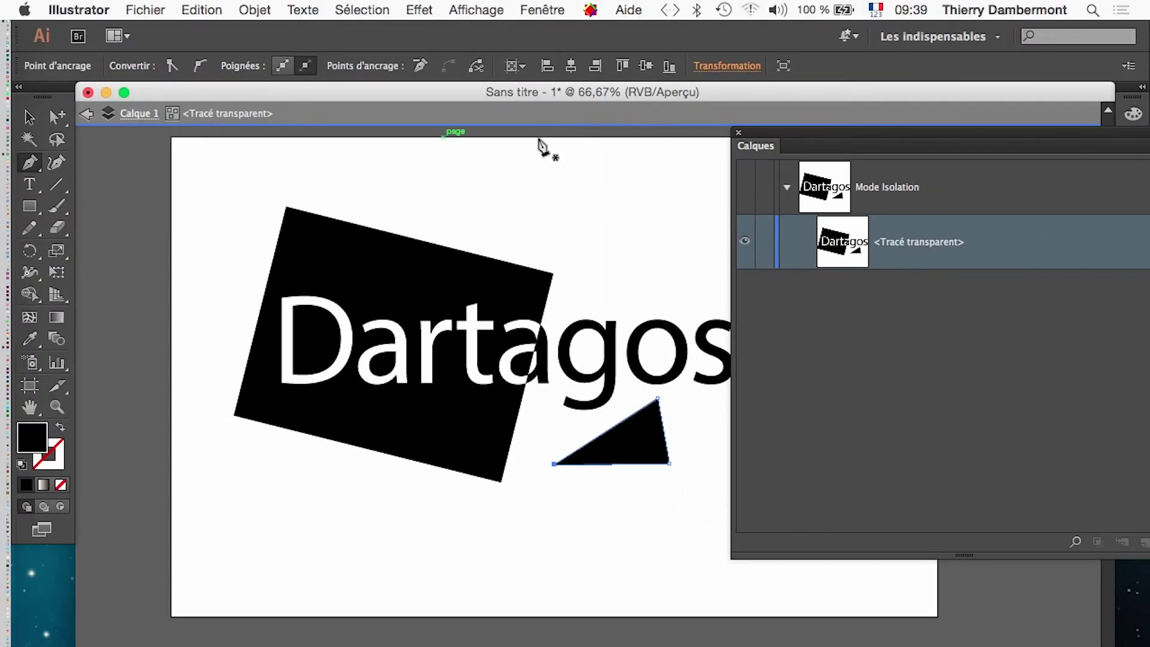
{"action": "key", "text": "ctrl"}
Step: Move the triangle left to tuck it under the rectangle's lower edge
{"action": "left_click_drag", "start_coordinate": [756, 132], "coordinate": [872, 155]}
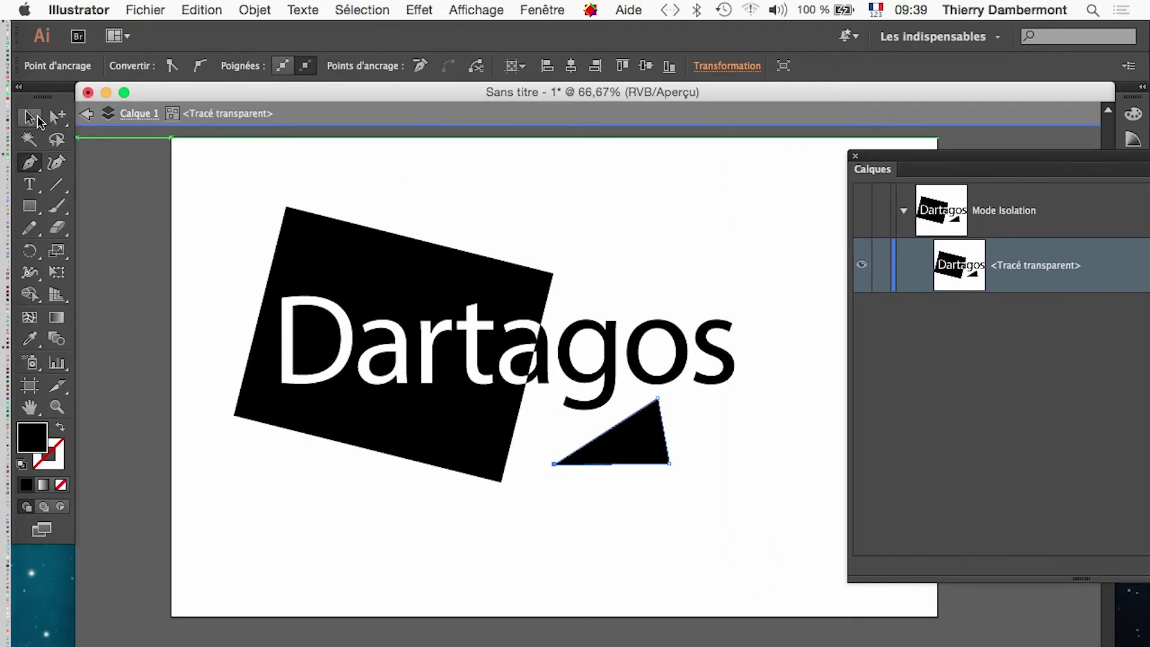
{"action": "left_click", "coordinate": [28, 117]}
{"action": "left_click", "coordinate": [629, 455]}
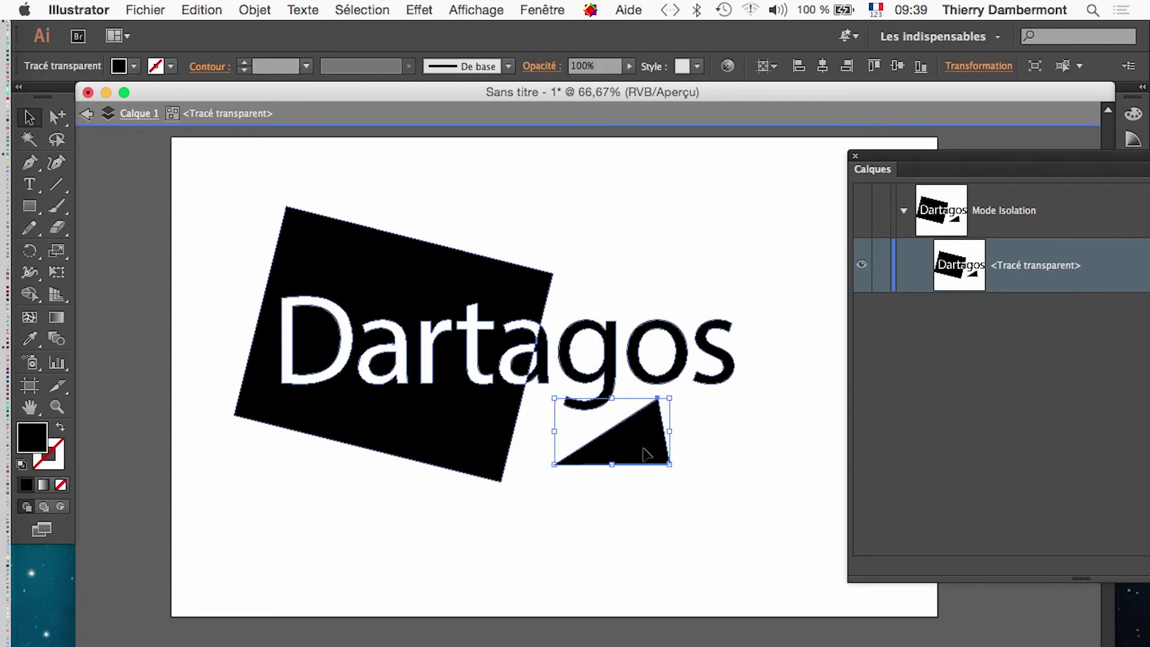
{"action": "mouse_move", "coordinate": [641, 454]}
{"action": "left_mouse_down"}
{"action": "mouse_move", "coordinate": [498, 457]}
{"action": "mouse_move", "coordinate": [622, 454]}
{"action": "left_mouse_up"}
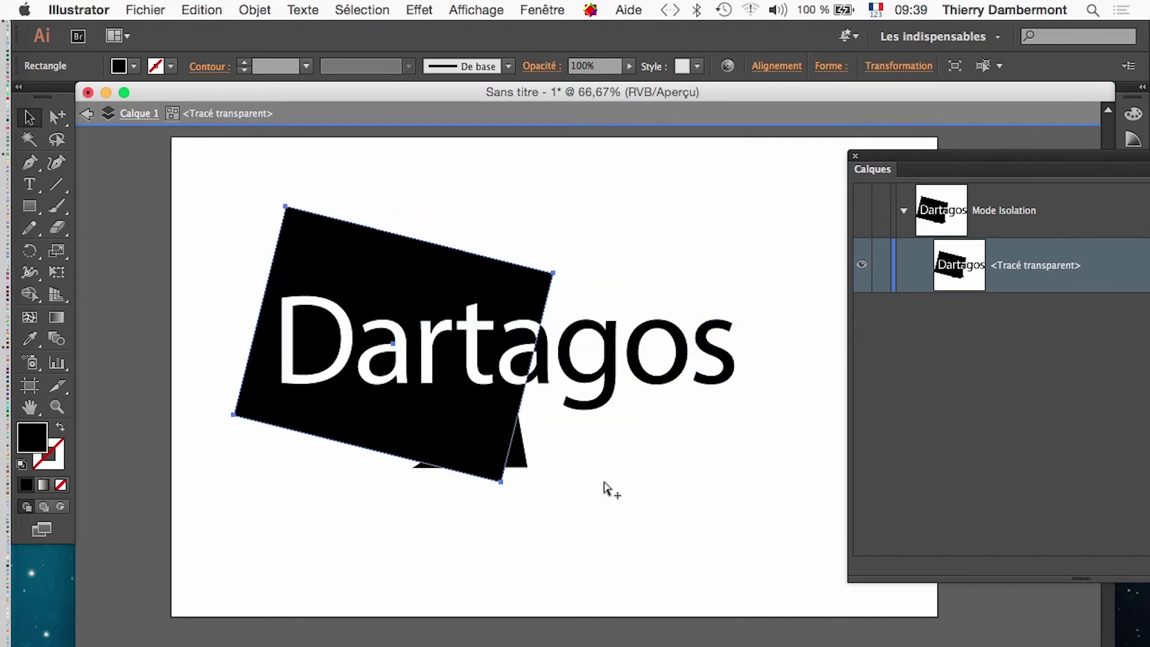
{"action": "key", "text": "ctrl+z"}
{"action": "left_click", "coordinate": [580, 518]}
Step: Move the triangle under the rectangle's lower edge and open the Attributes panel with all options shown
{"action": "mouse_move", "coordinate": [527, 464]}
{"action": "left_mouse_down"}
{"action": "mouse_move", "coordinate": [665, 464]}
{"action": "mouse_move", "coordinate": [471, 465]}
{"action": "left_mouse_up"}
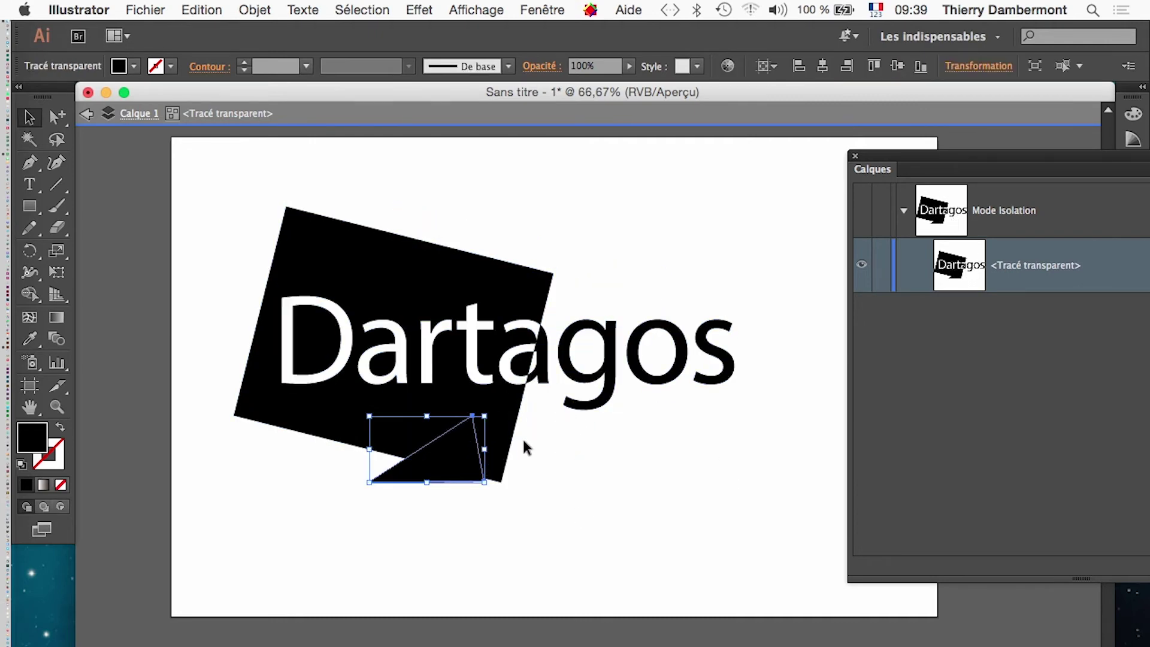
{"action": "left_click", "coordinate": [525, 8]}
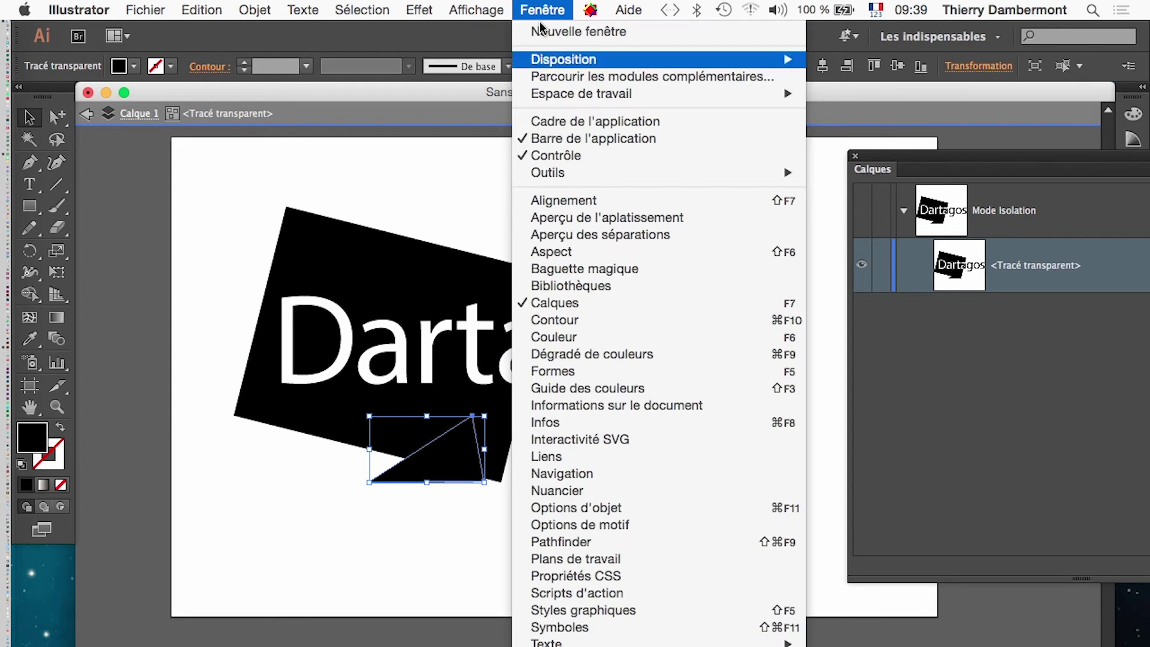
{"action": "left_click", "coordinate": [687, 512]}
{"action": "left_click", "coordinate": [288, 203]}
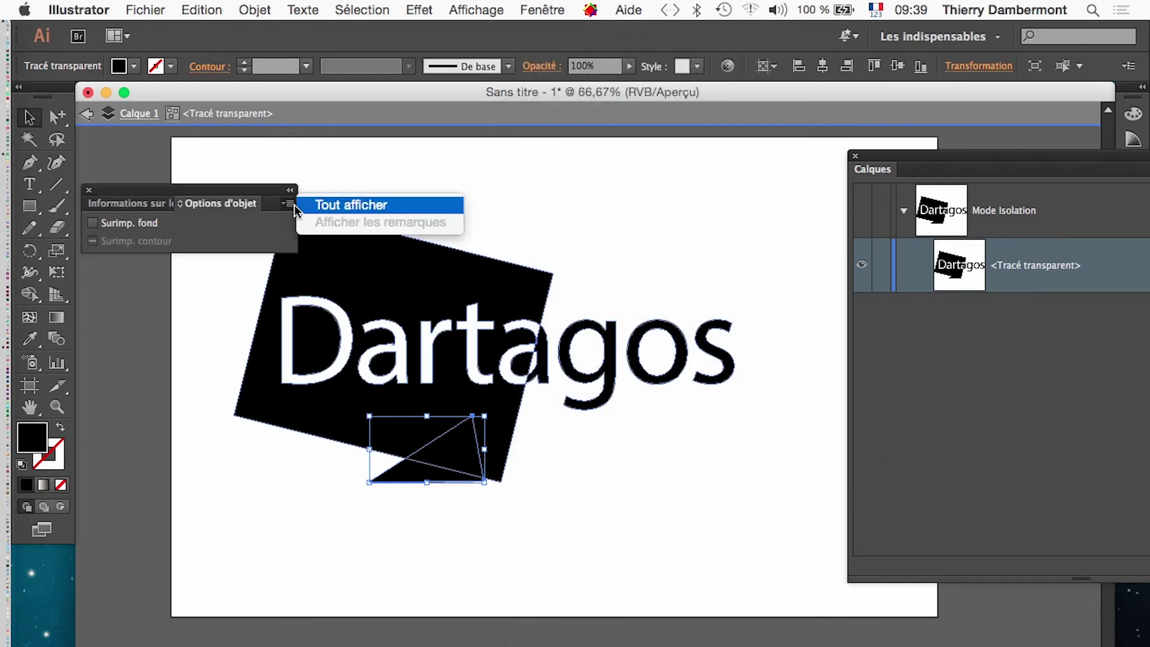
{"action": "left_click", "coordinate": [238, 237]}
Step: Toggle the triangle's path direction, then reposition the triangle just below the black rectangle
{"action": "left_click", "coordinate": [197, 269]}
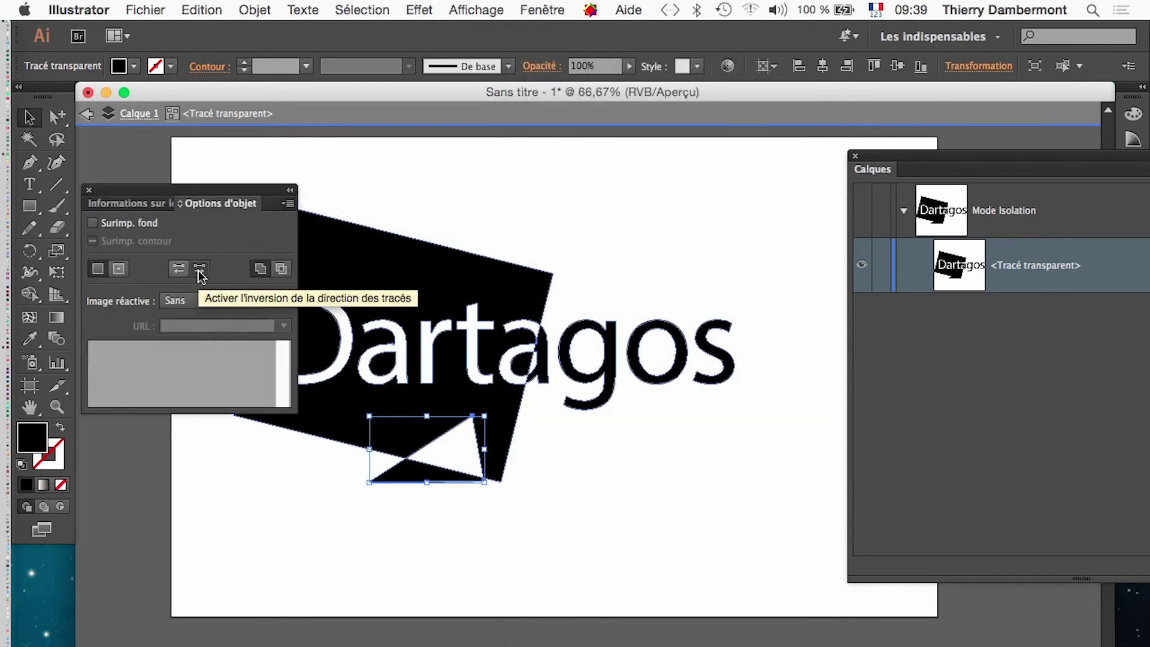
{"action": "left_click", "coordinate": [196, 270]}
{"action": "left_click_drag", "start_coordinate": [150, 203], "coordinate": [622, 491]}
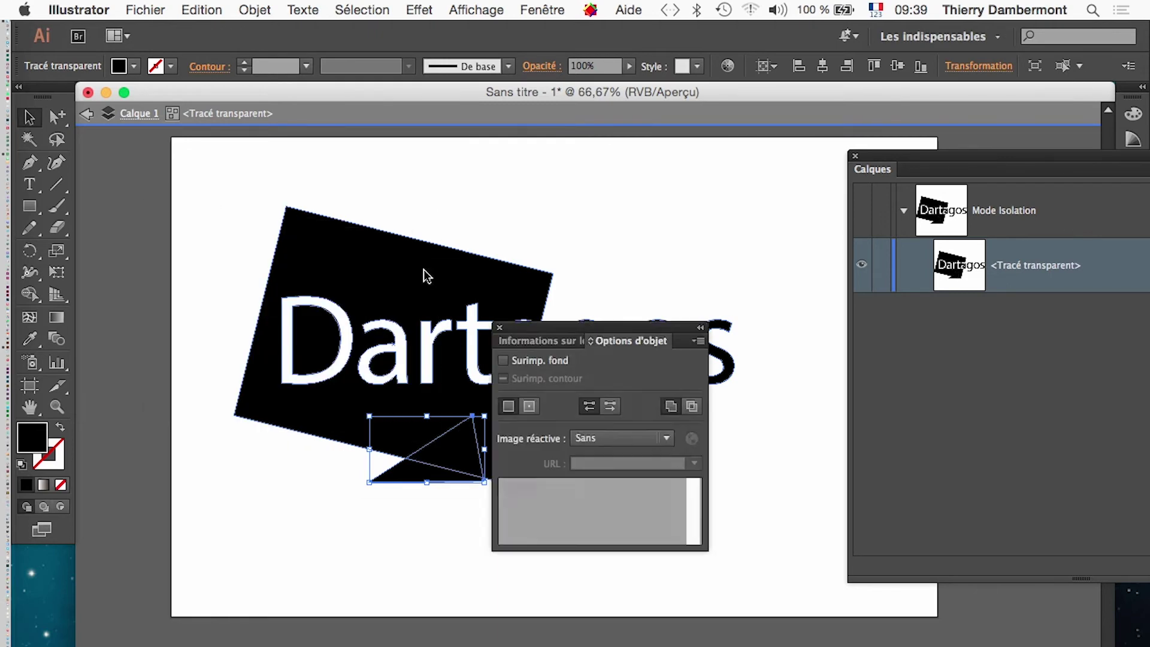
{"action": "left_click", "coordinate": [452, 516]}
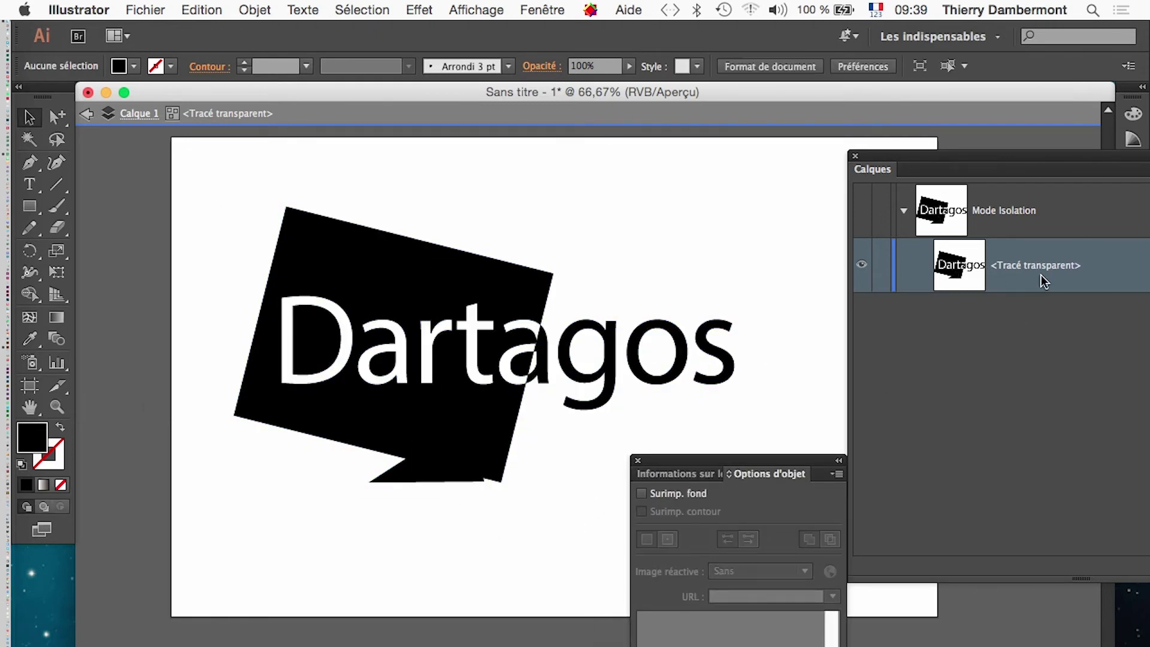
{"action": "left_click", "coordinate": [419, 476]}
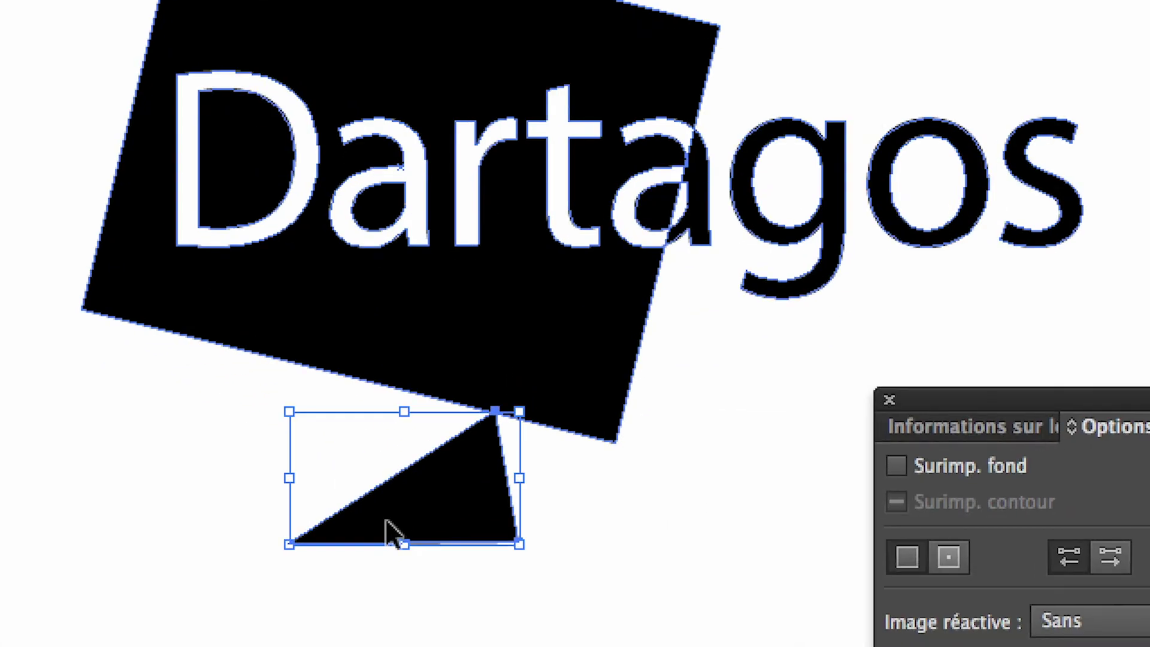
{"action": "left_click_drag", "start_coordinate": [386, 530], "coordinate": [466, 352]}
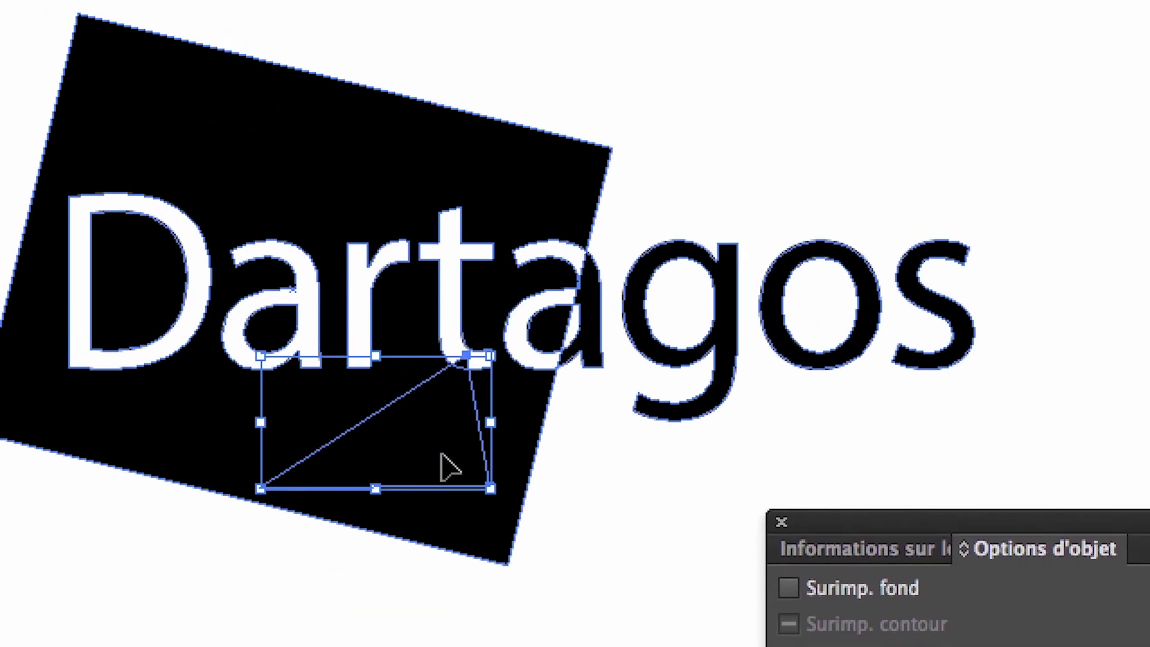
{"action": "left_click_drag", "start_coordinate": [448, 467], "coordinate": [395, 572]}
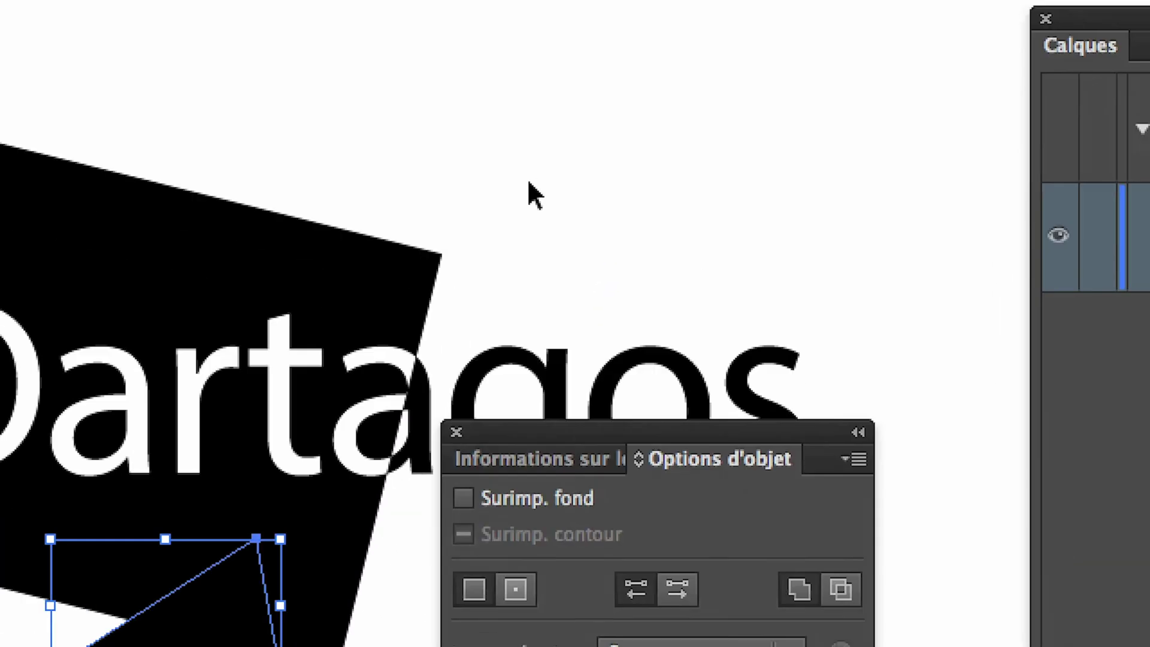
Step: Expand the Options d'objet panel so all its settings are shown
{"action": "left_click", "coordinate": [595, 474]}
{"action": "left_click", "coordinate": [644, 274]}
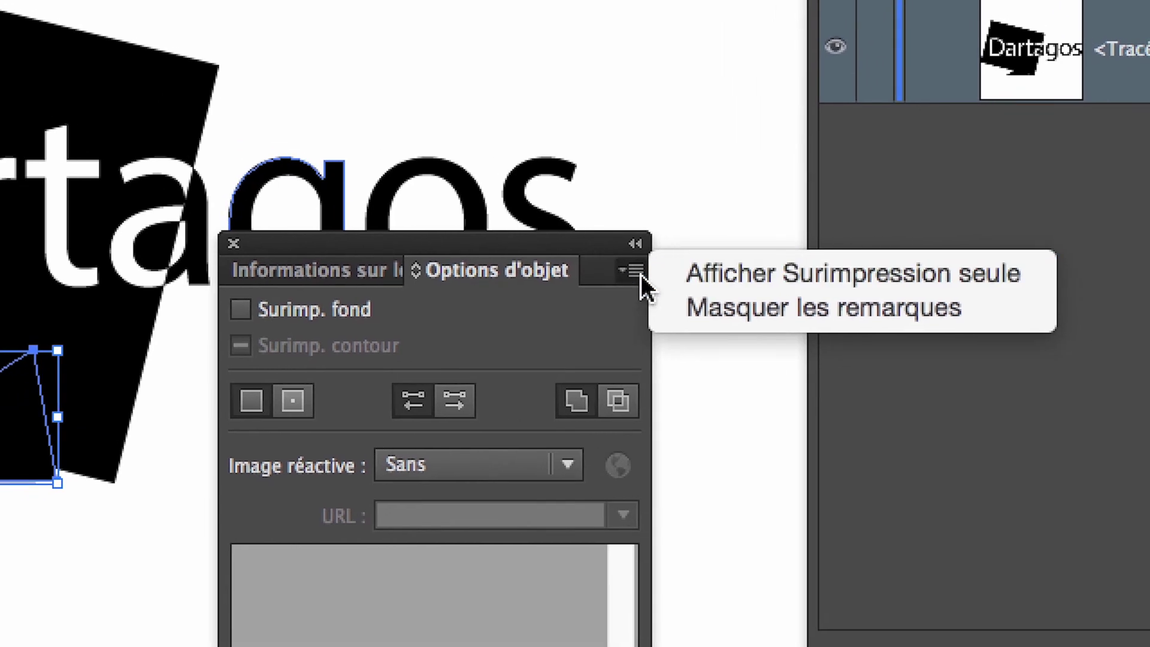
{"action": "left_click", "coordinate": [650, 285]}
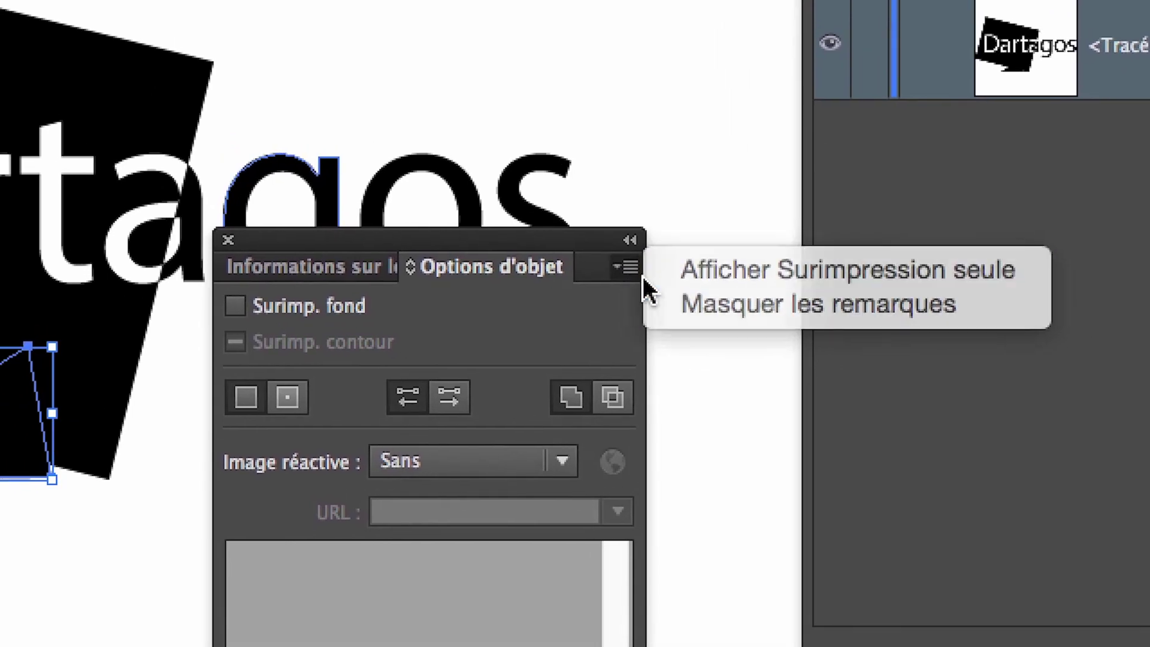
{"action": "left_click", "coordinate": [637, 272]}
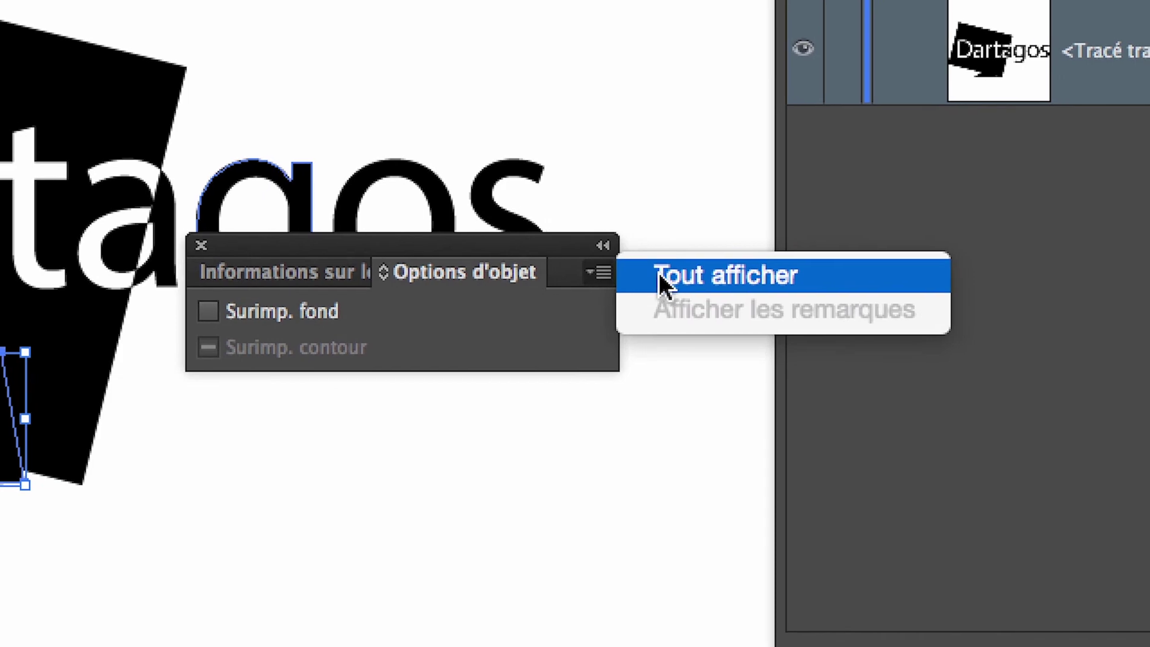
{"action": "left_click", "coordinate": [659, 273]}
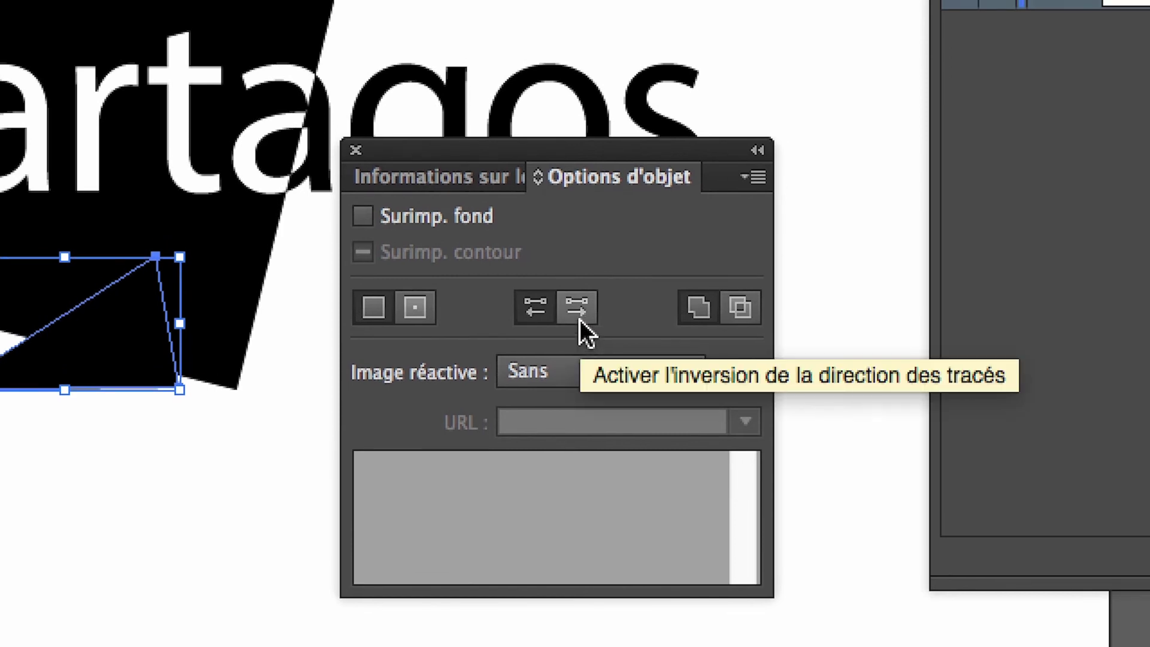
Step: Reverse the triangle's path direction to knock it out, then close the panel and deselect
{"action": "left_click", "coordinate": [580, 320]}
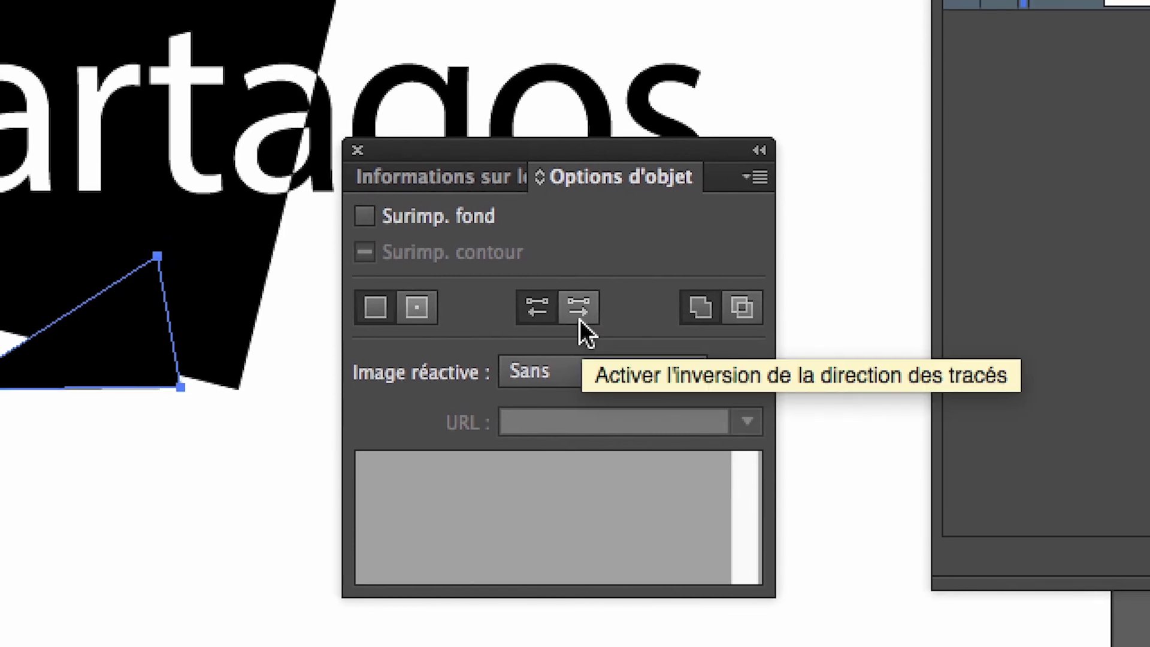
{"action": "left_click", "coordinate": [579, 321]}
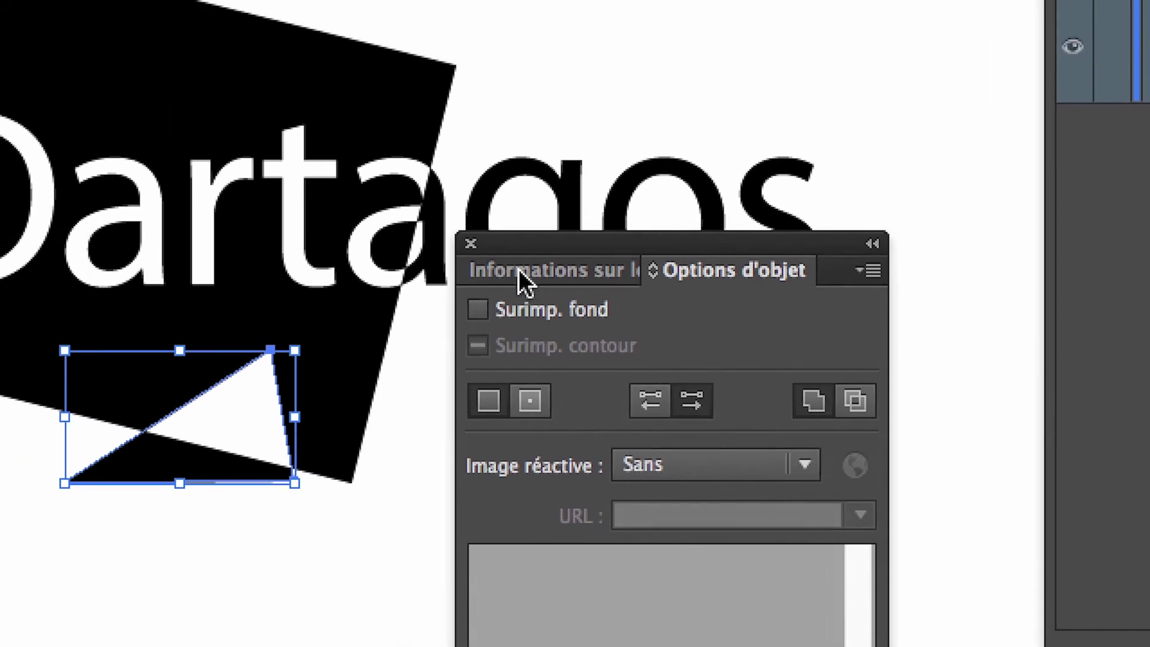
{"action": "left_click", "coordinate": [358, 146]}
{"action": "left_click", "coordinate": [500, 316]}
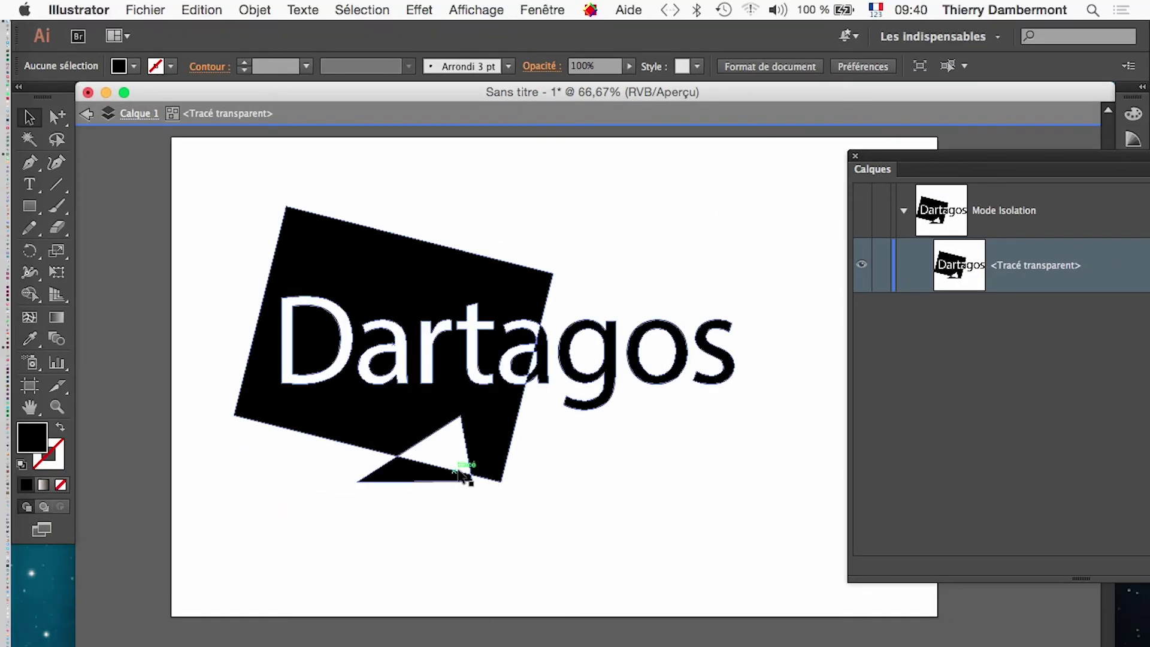
Step: Delete the bottom cut-out and draw a Pen-tool triangle flap above the rectangle's top edge
{"action": "left_click", "coordinate": [462, 469]}
{"action": "key", "text": "Delete"}
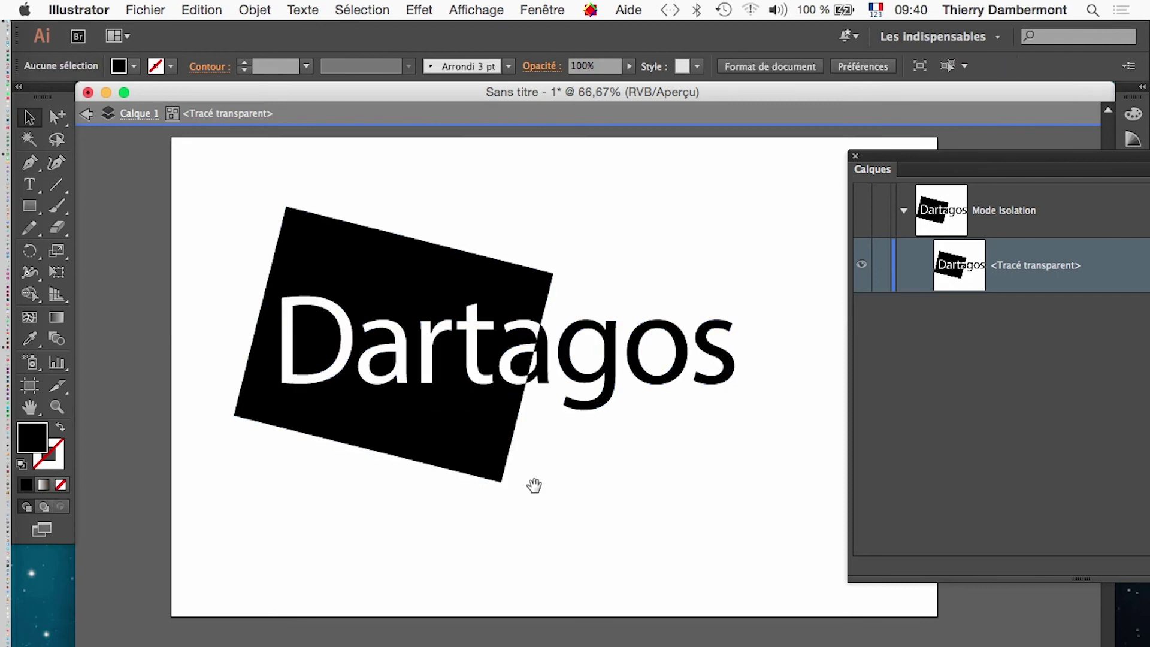
{"action": "left_click_drag", "start_coordinate": [532, 482], "coordinate": [484, 598]}
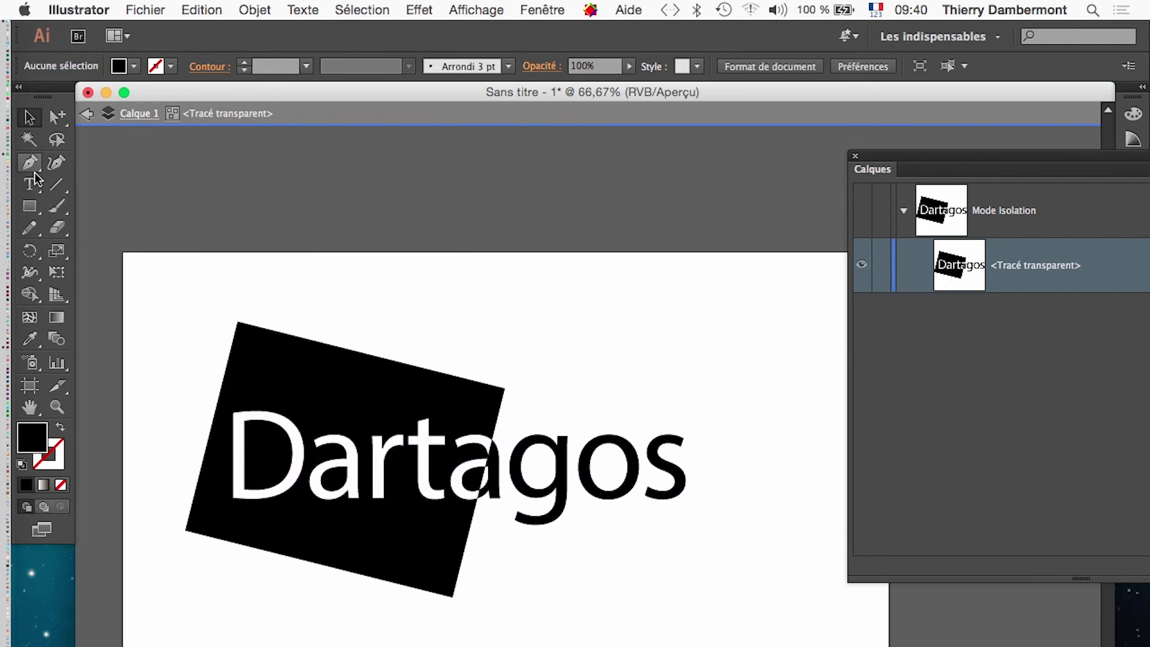
{"action": "left_click", "coordinate": [30, 162]}
{"action": "left_click", "coordinate": [505, 381]}
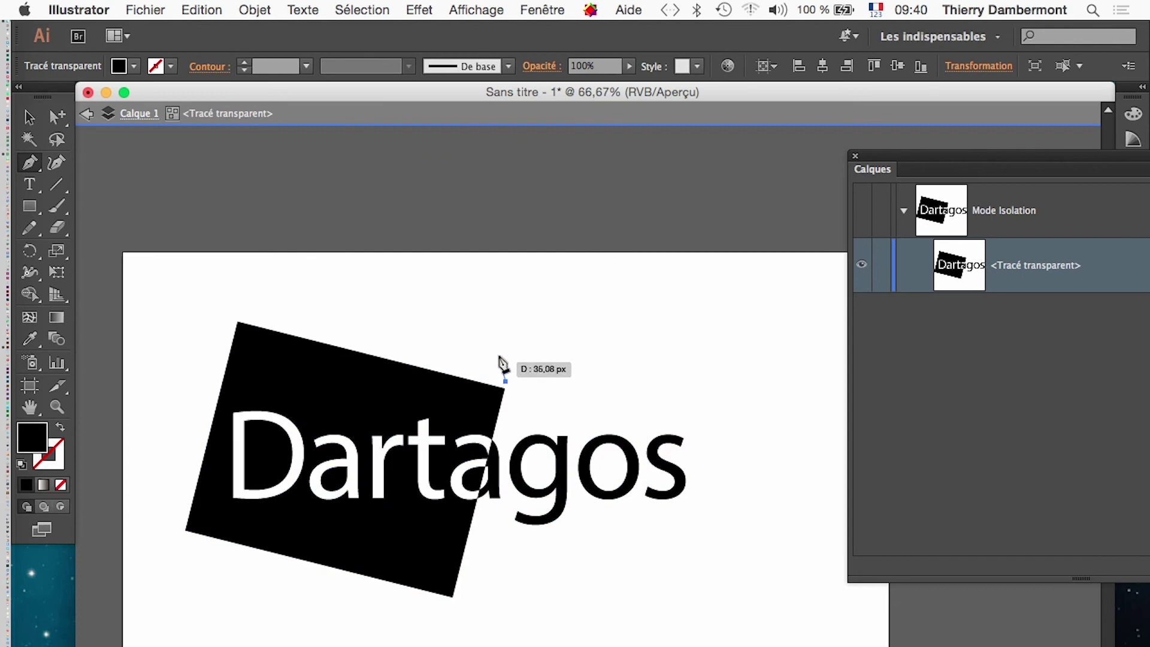
{"action": "left_click", "coordinate": [403, 293]}
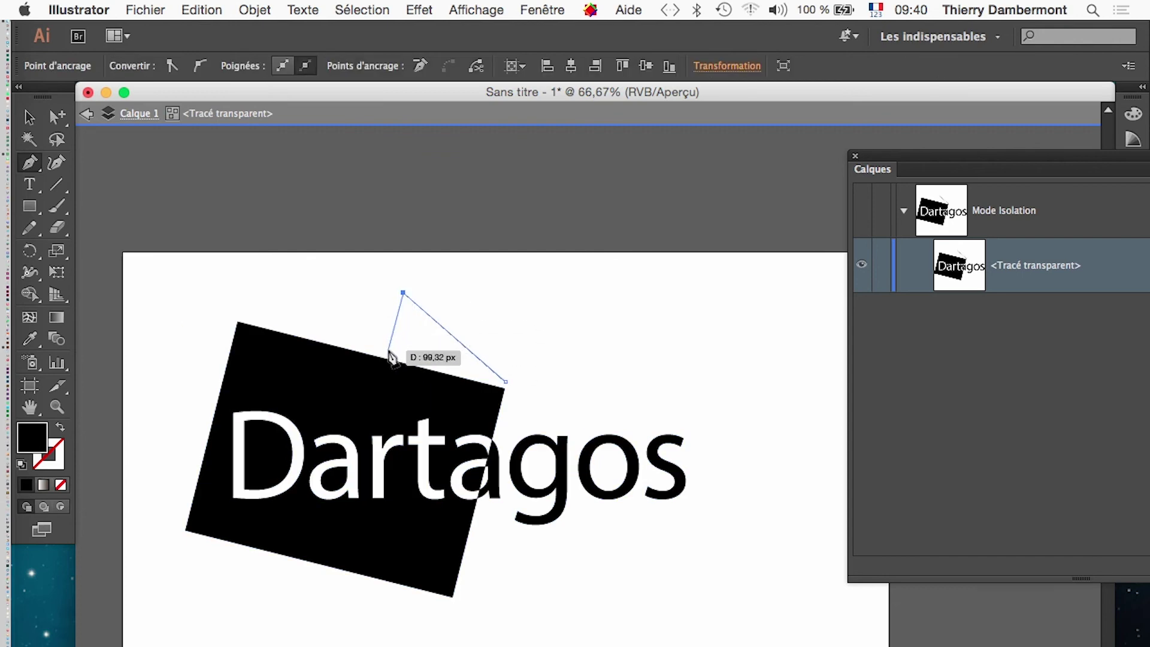
{"action": "left_click", "coordinate": [389, 353]}
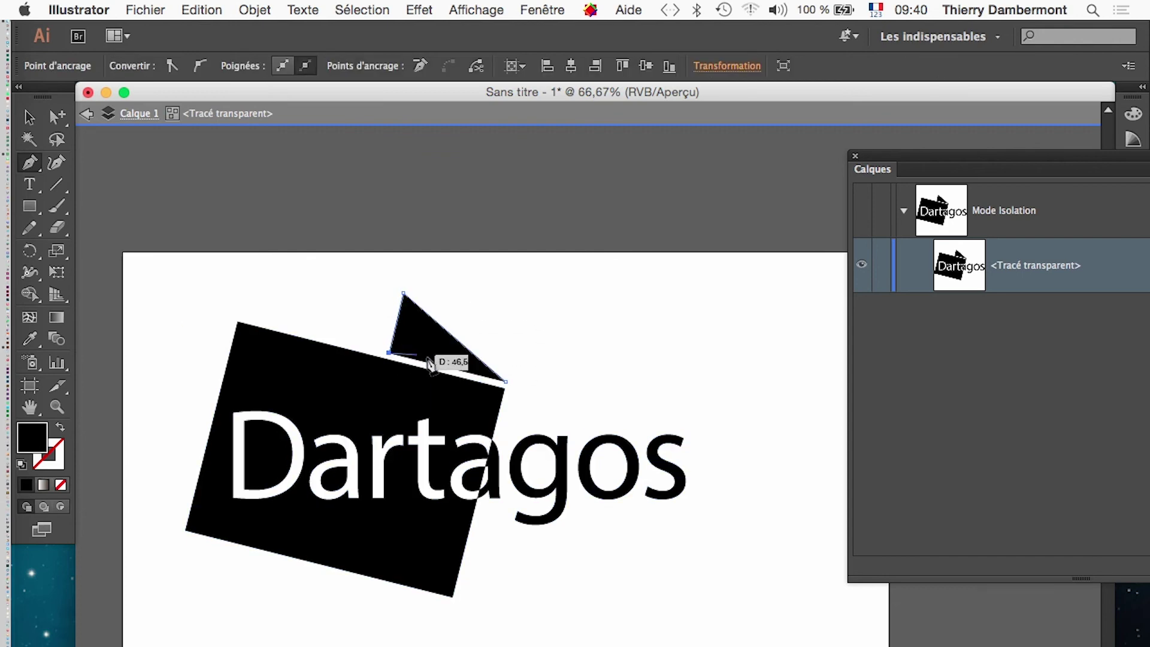
{"action": "left_click", "coordinate": [505, 381]}
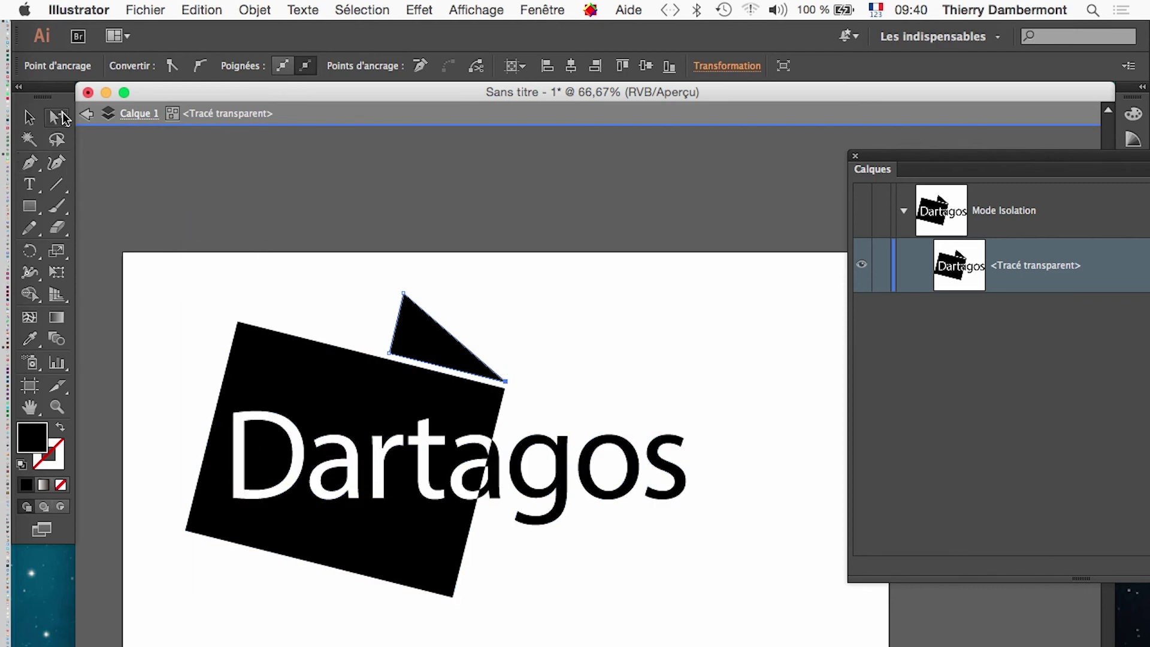
Step: Reshape the flap with Direct Selection, pulling its left side up and left
{"action": "left_click_drag", "start_coordinate": [56, 117], "coordinate": [138, 115]}
{"action": "left_click", "coordinate": [269, 245]}
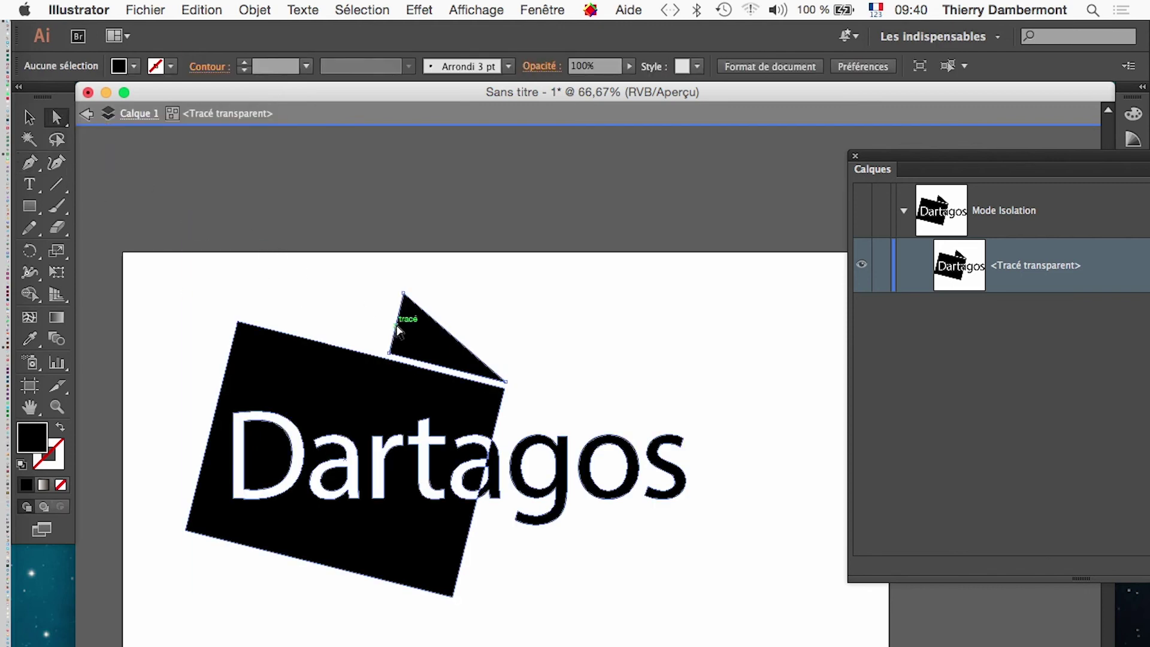
{"action": "left_click_drag", "start_coordinate": [396, 324], "coordinate": [298, 306]}
{"action": "left_click", "coordinate": [523, 313]}
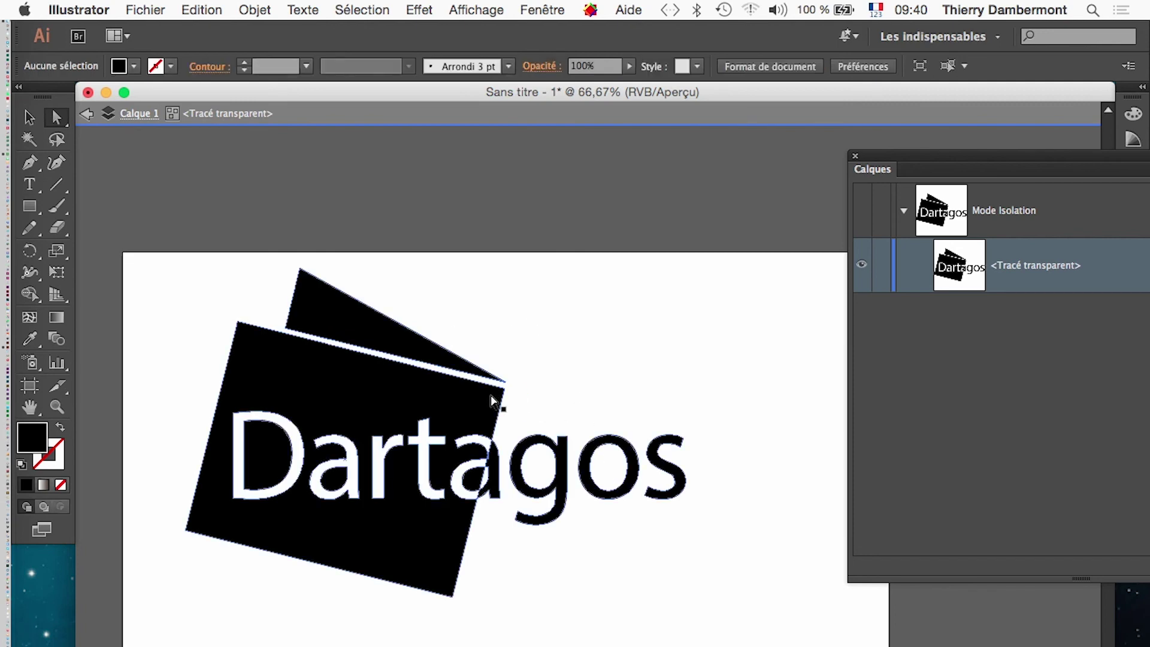
{"action": "left_click_drag", "start_coordinate": [290, 310], "coordinate": [290, 310]}
{"action": "left_click", "coordinate": [508, 376]}
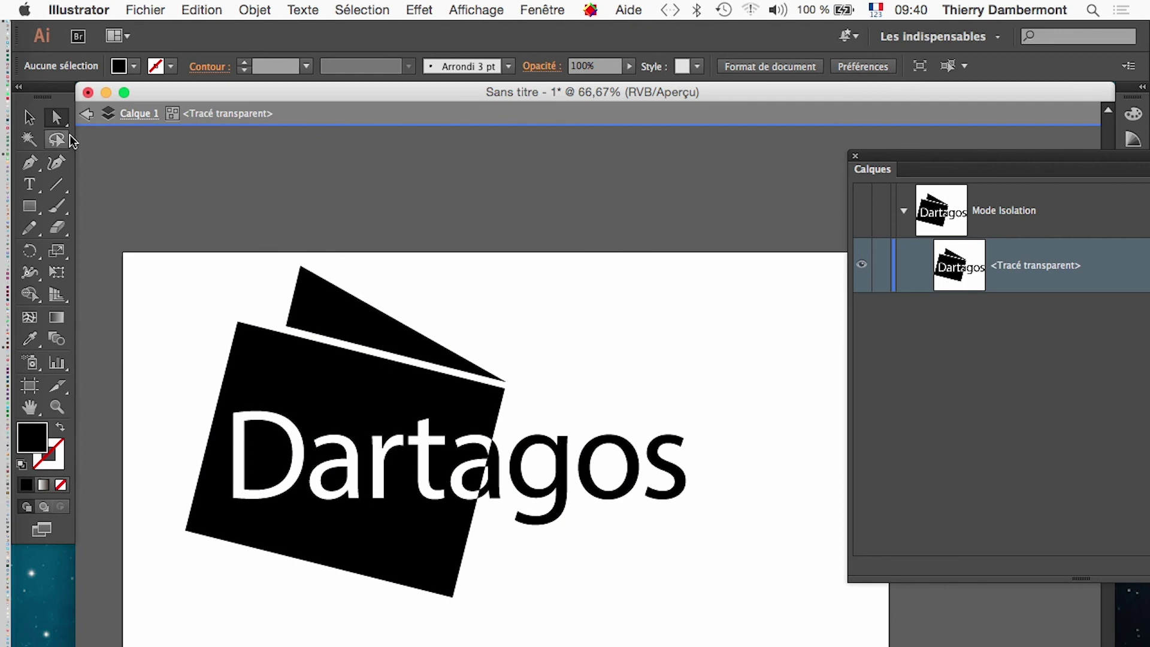
Step: Select and deselect the Dartagos text, then zoom out to view the whole artboard
{"action": "left_click", "coordinate": [29, 117]}
{"action": "left_click", "coordinate": [561, 499]}
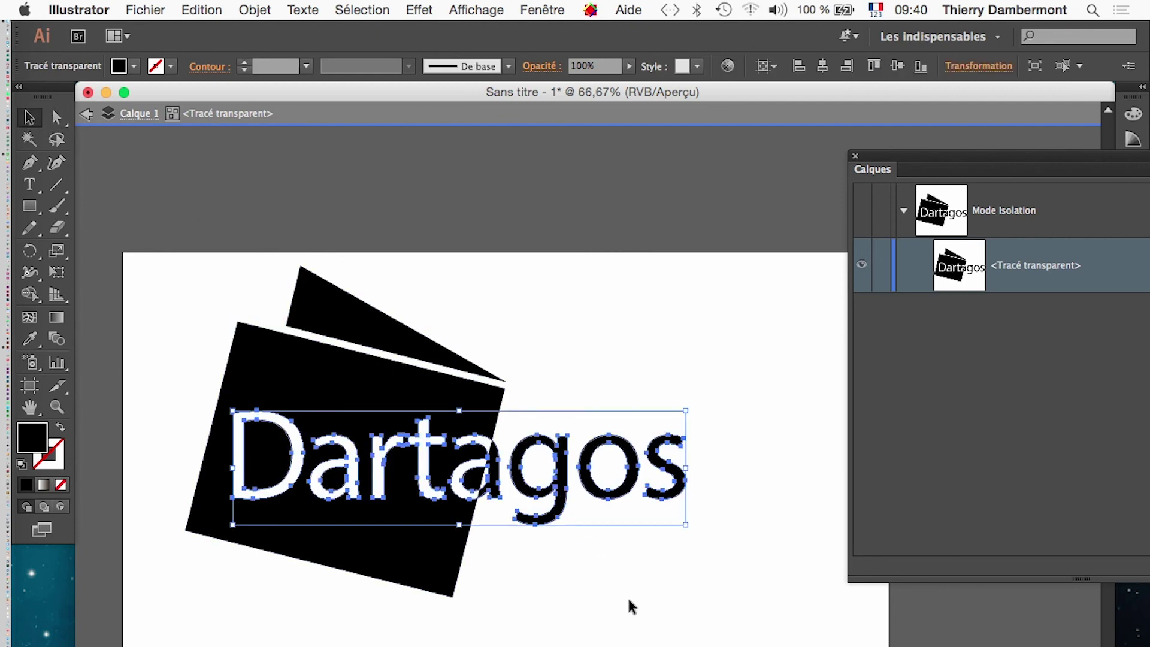
{"action": "left_click", "coordinate": [585, 584]}
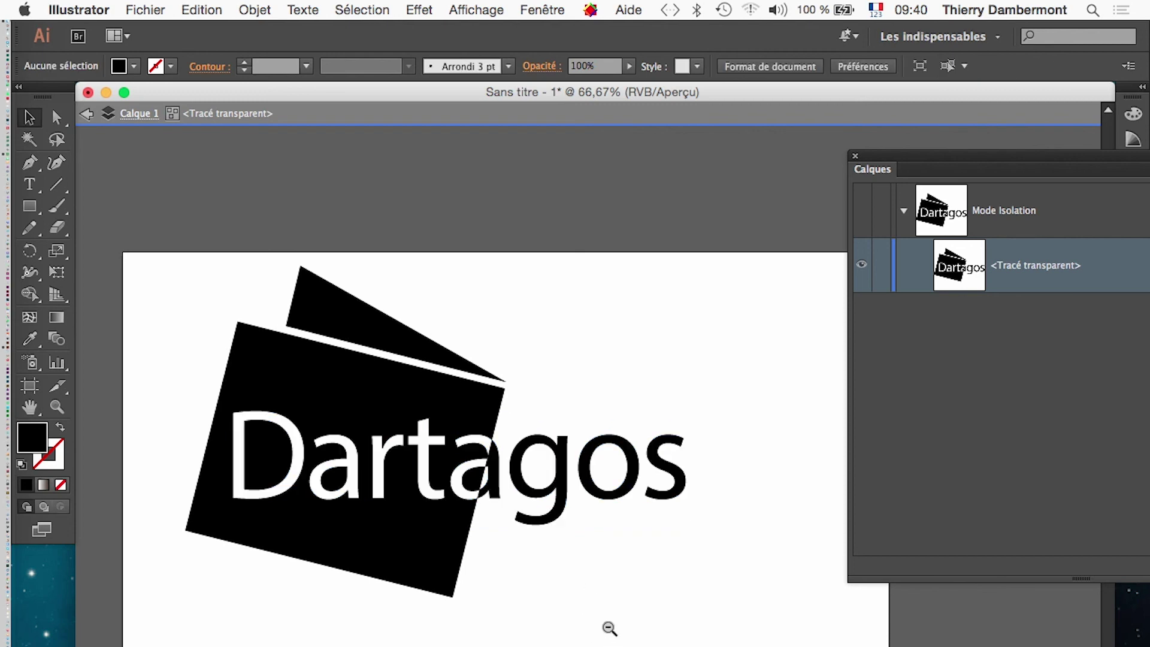
{"action": "left_click", "coordinate": [609, 626], "text": "ctrl+alt"}
Step: Use Save As to store the file as 'tracés transparents pour logo.ai' in the jour 4 folder
{"action": "left_click", "coordinate": [145, 9]}
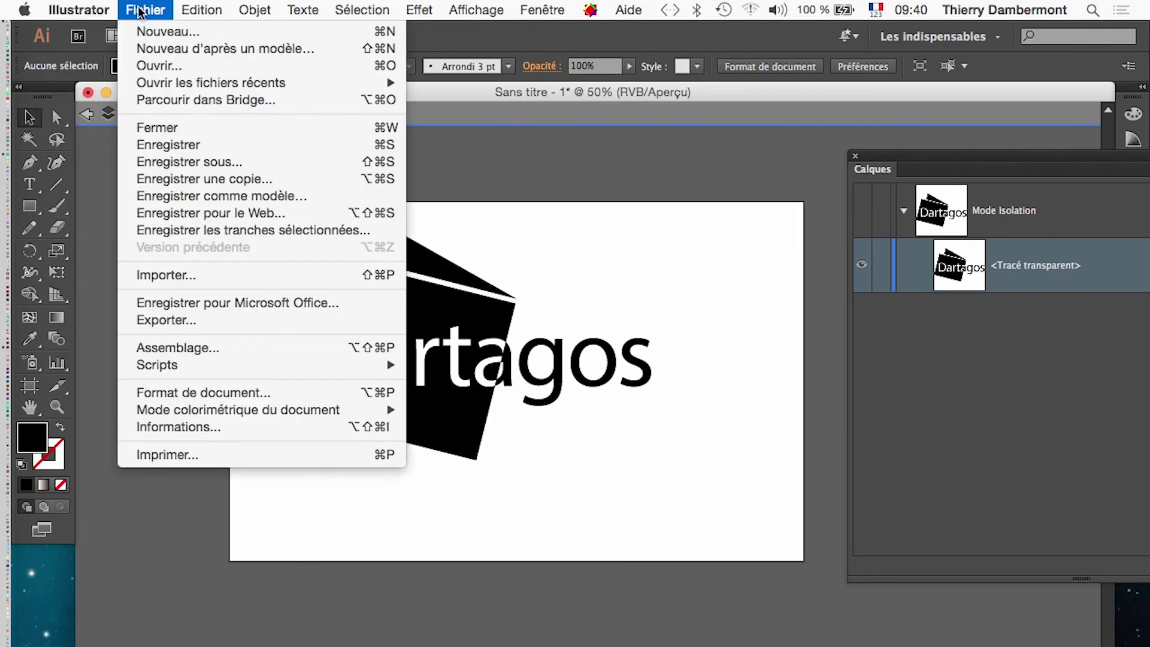
{"action": "left_click", "coordinate": [175, 163]}
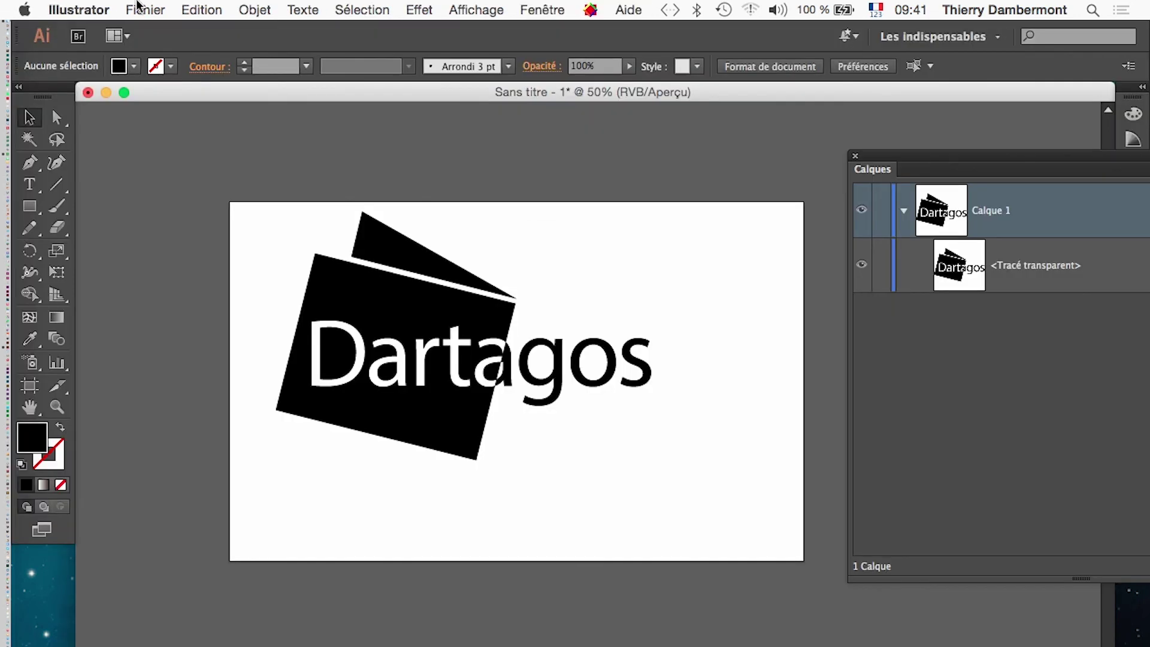
{"action": "left_click", "coordinate": [138, 9]}
{"action": "left_click", "coordinate": [197, 159]}
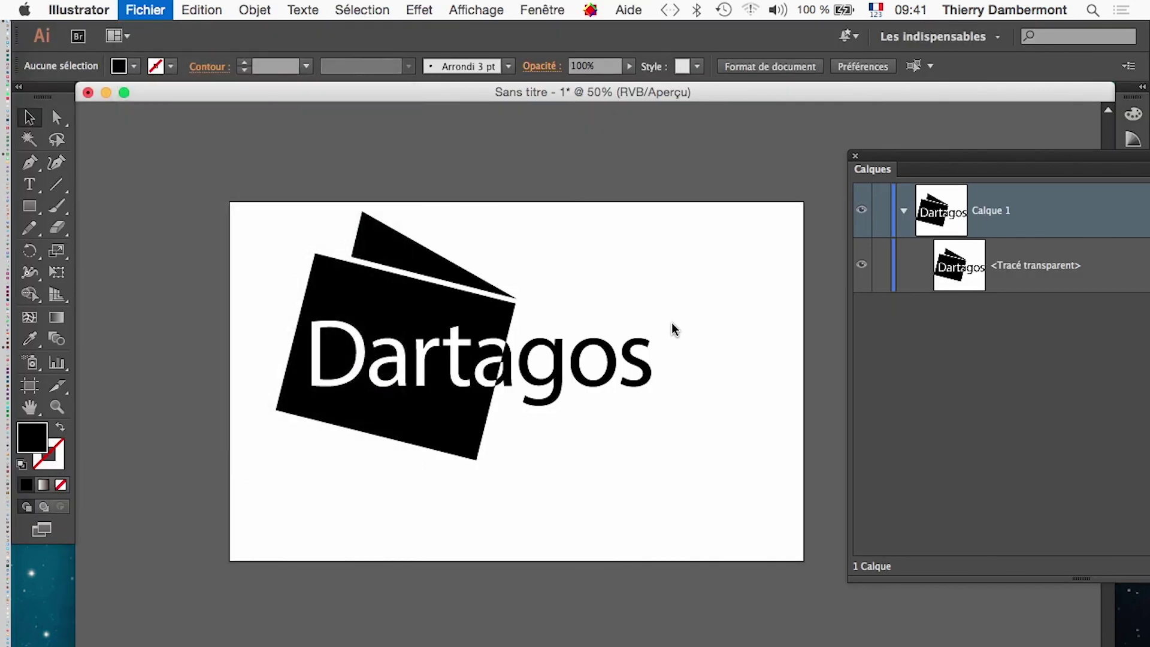
{"action": "left_click", "coordinate": [267, 385]}
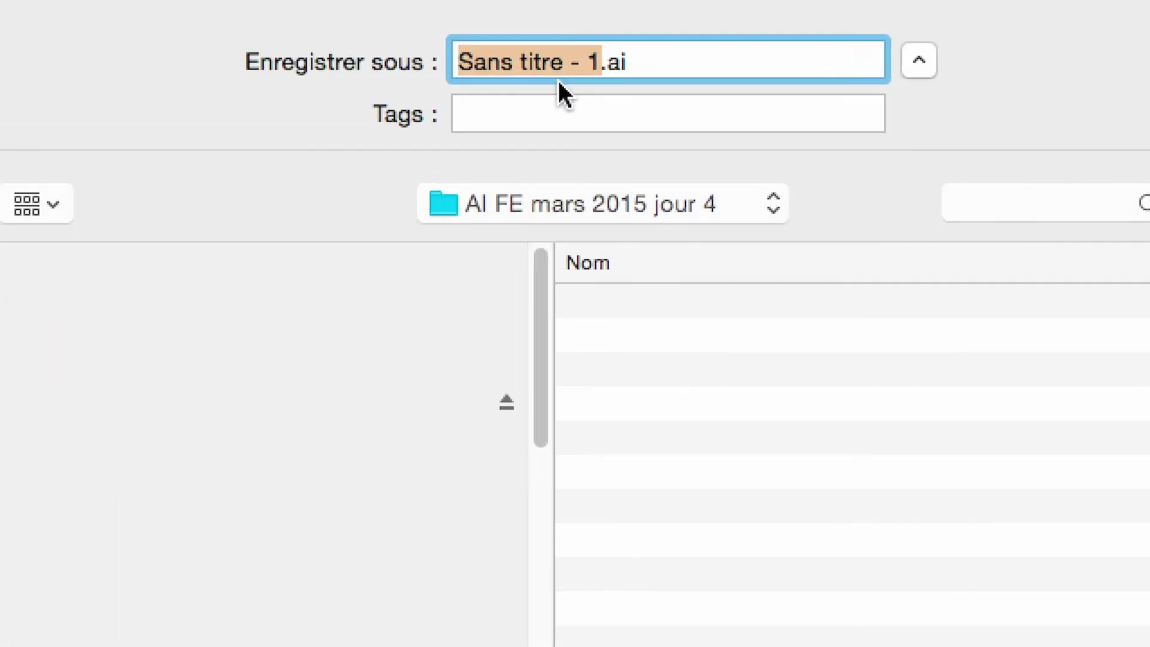
{"action": "type", "text": "tracés tr"}
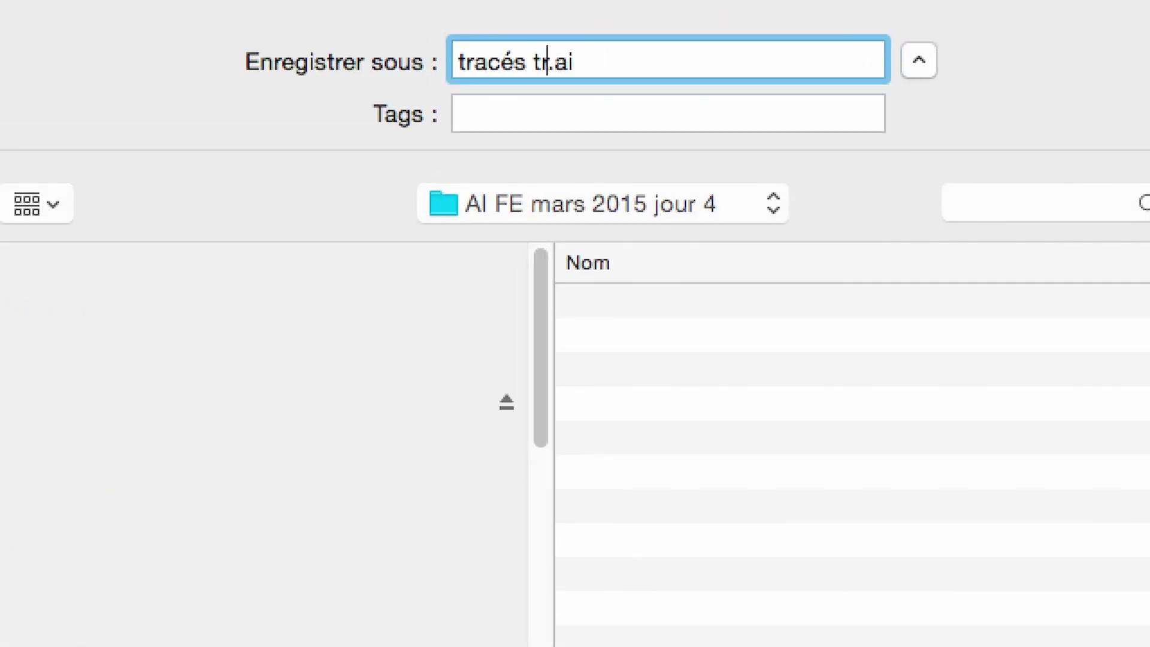
{"action": "type", "text": "ansparents"}
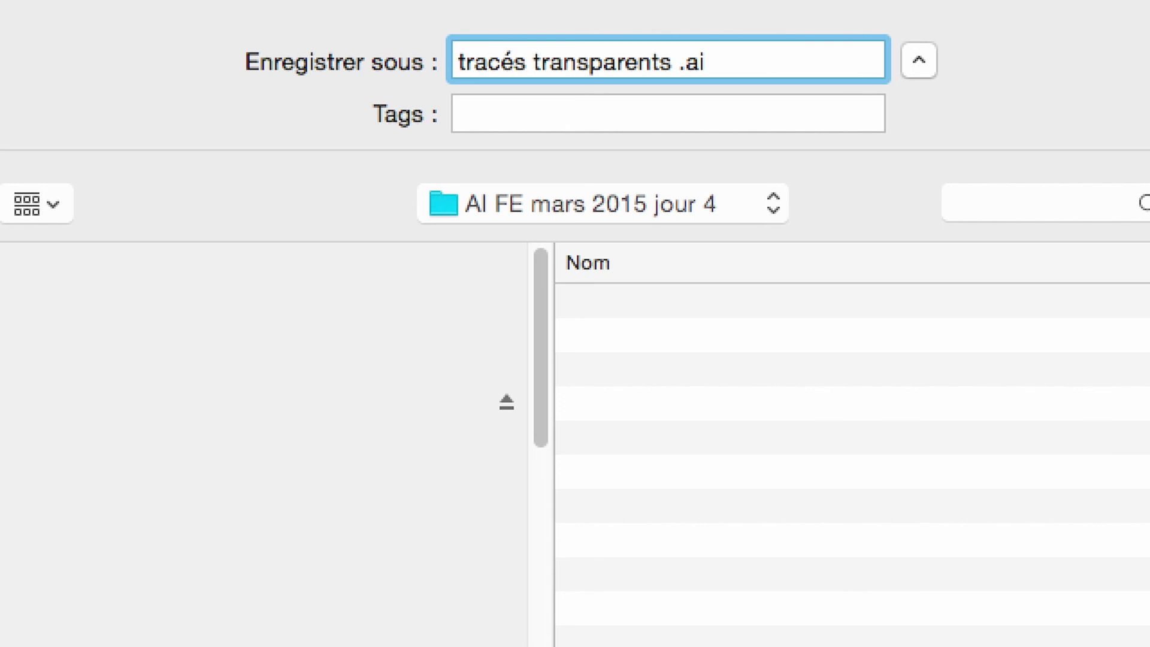
{"action": "type", "text": "pour lo"}
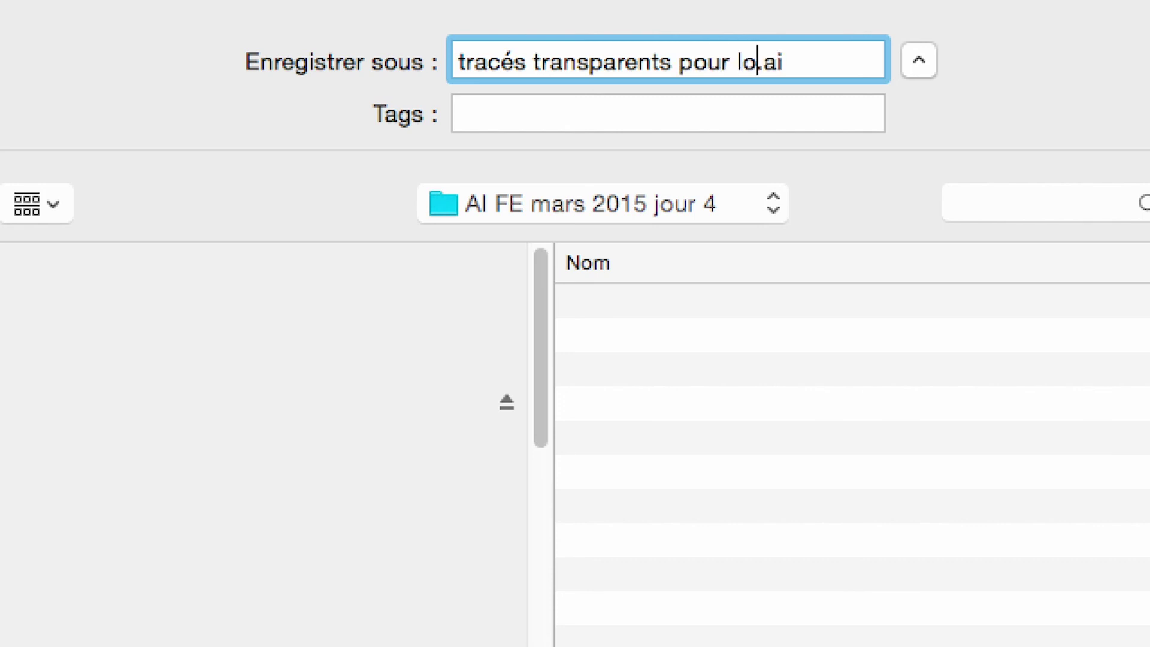
{"action": "type", "text": "go"}
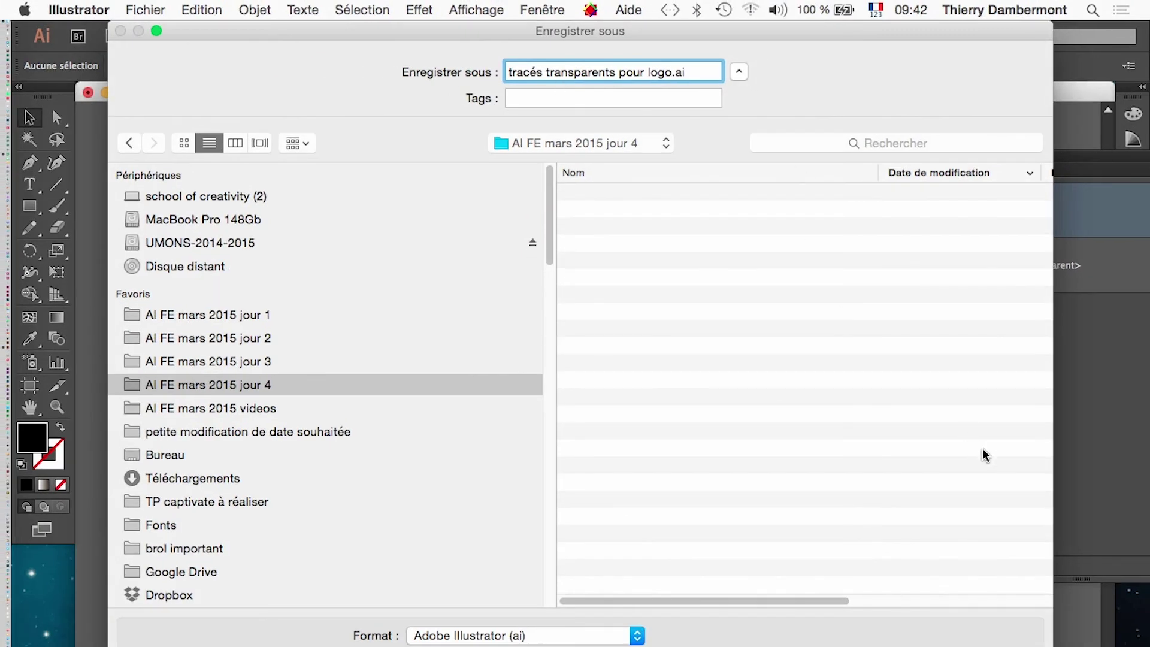
{"action": "key", "text": "Return"}
{"action": "key", "text": "Return"}
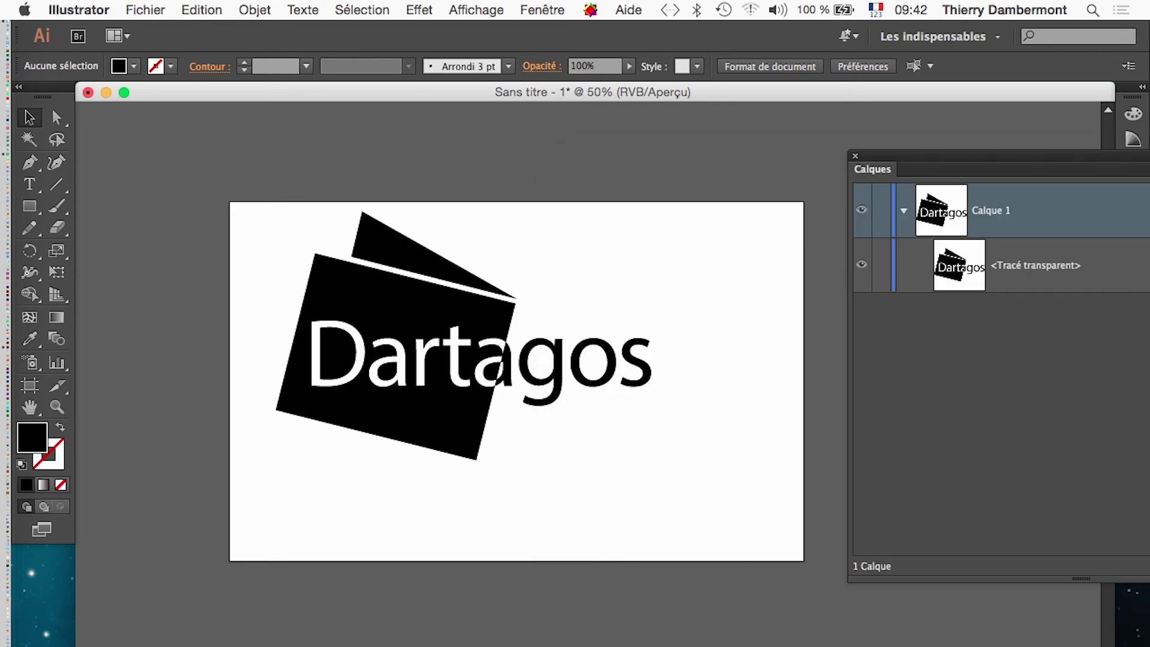